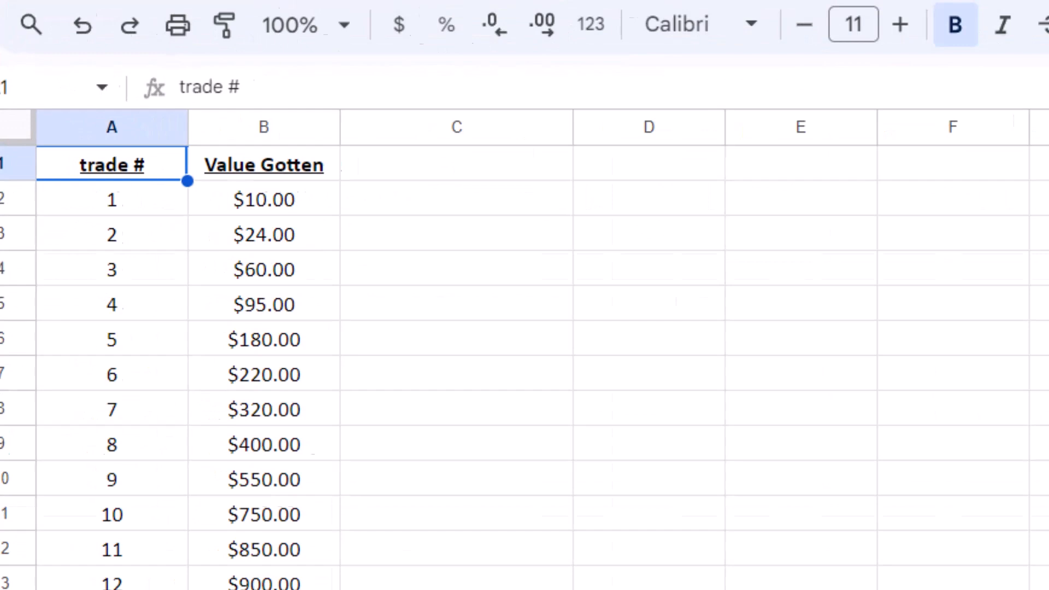
Add the header "Predicted Value" in cell C1, beside the Value Gotten column.
{"action": "scroll", "coordinate": [349, 306], "scroll_direction": "down", "scroll_amount": 2}
{"action": "scroll", "coordinate": [350, 306], "scroll_direction": "up", "scroll_amount": 2}
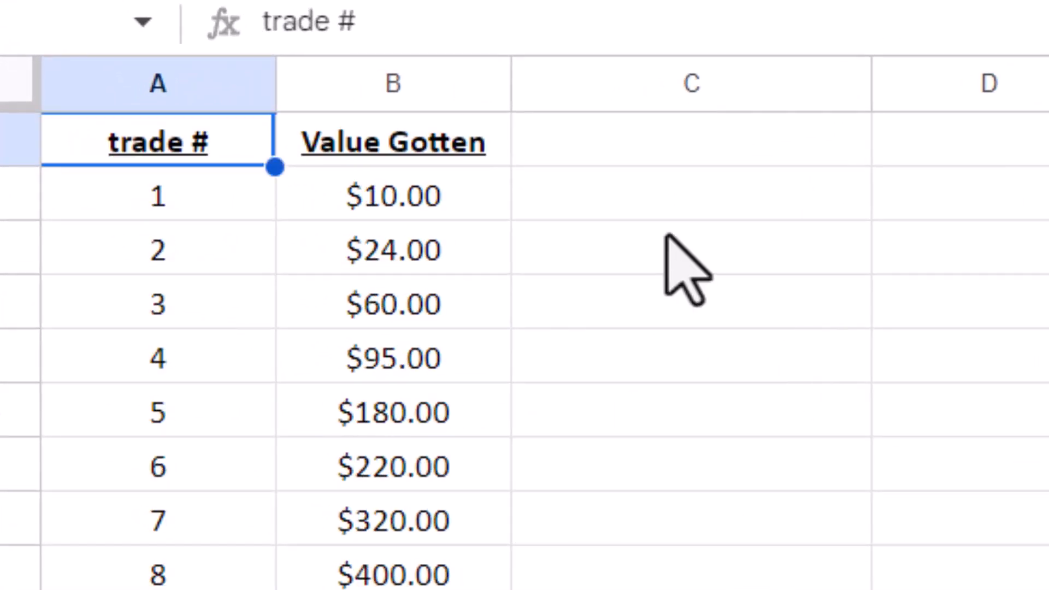
{"action": "left_click", "coordinate": [626, 158]}
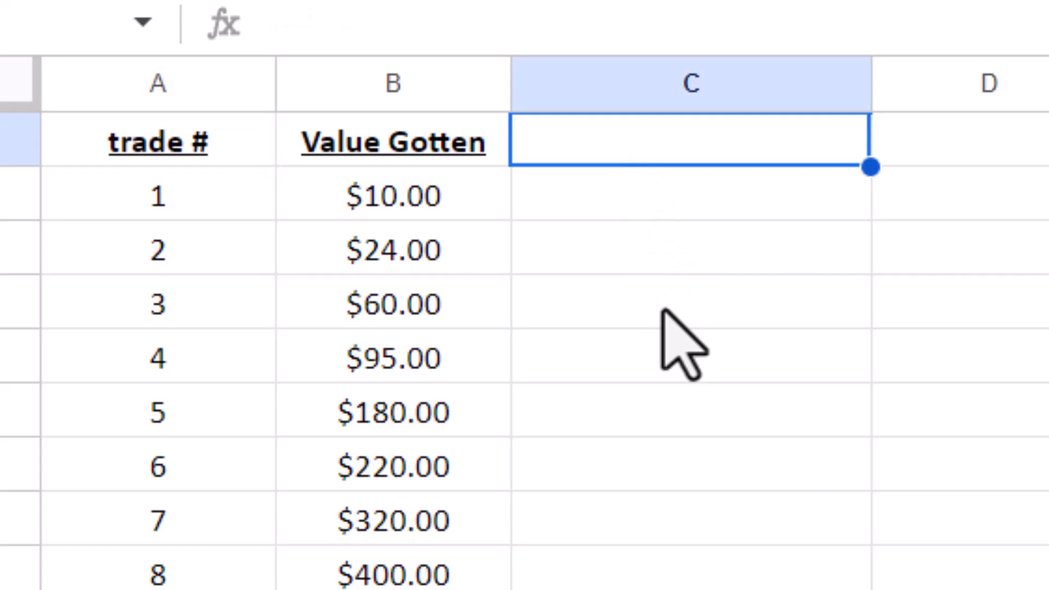
{"action": "type", "text": "Predcited "}
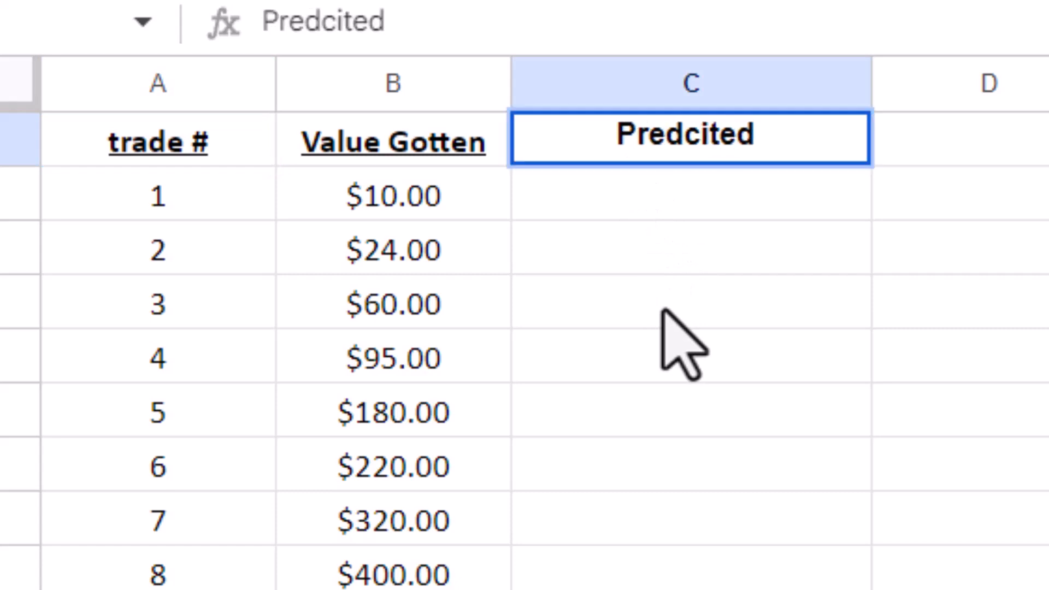
{"action": "type", "text": "Value"}
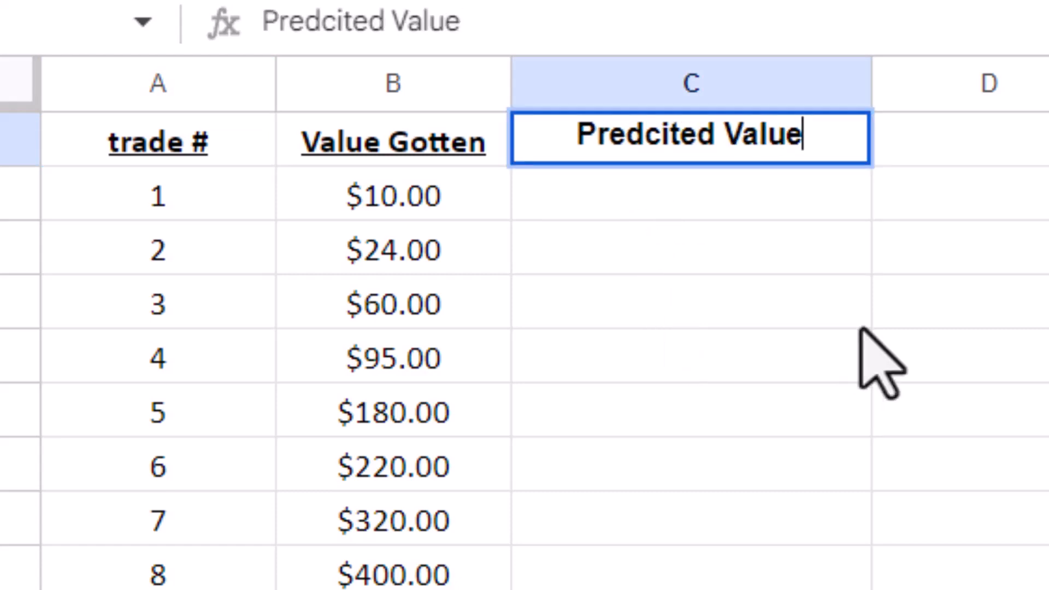
{"action": "left_click", "coordinate": [658, 133]}
{"action": "key", "text": "BackSpace"}
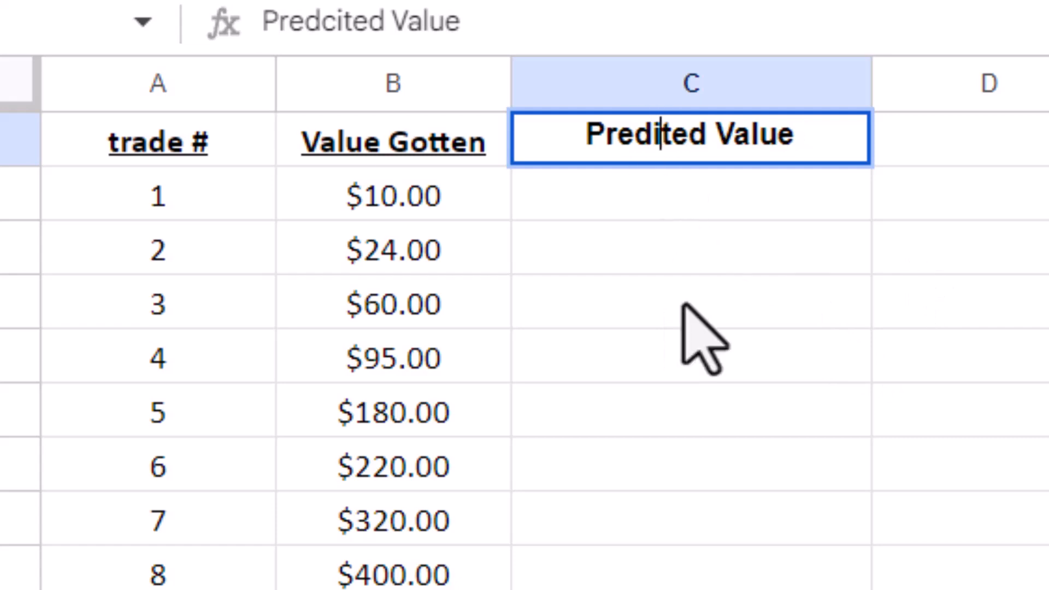
{"action": "type", "text": "c"}
{"action": "key", "text": "Return"}
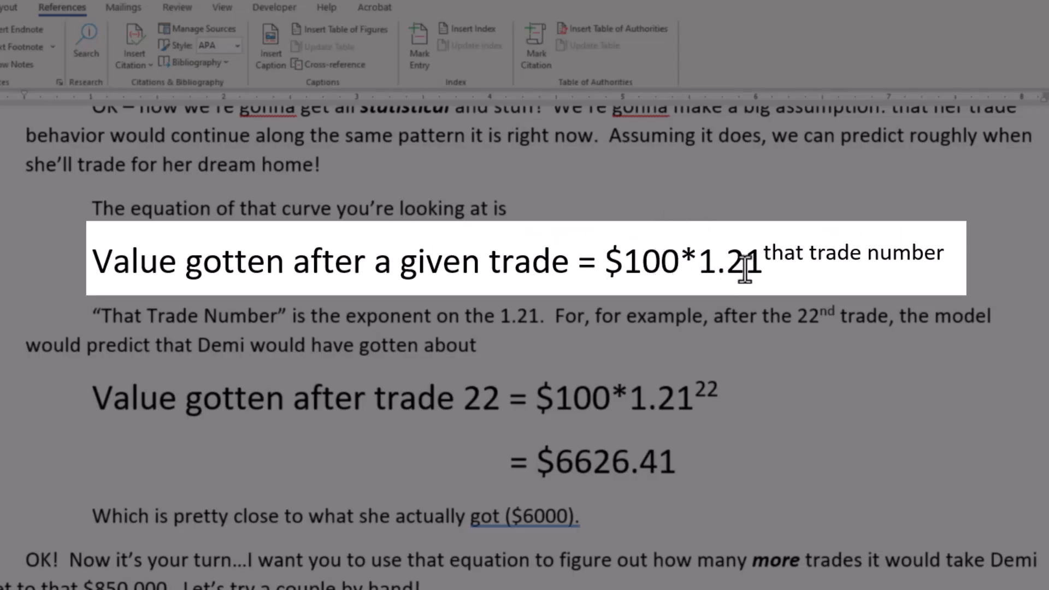
Consult the document's value equation and enter the formula =100*1.21^A2 in cell C2, declining the suggested autofill.
{"action": "left_click", "coordinate": [772, 249]}
{"action": "left_click_drag", "start_coordinate": [773, 249], "coordinate": [897, 242]}
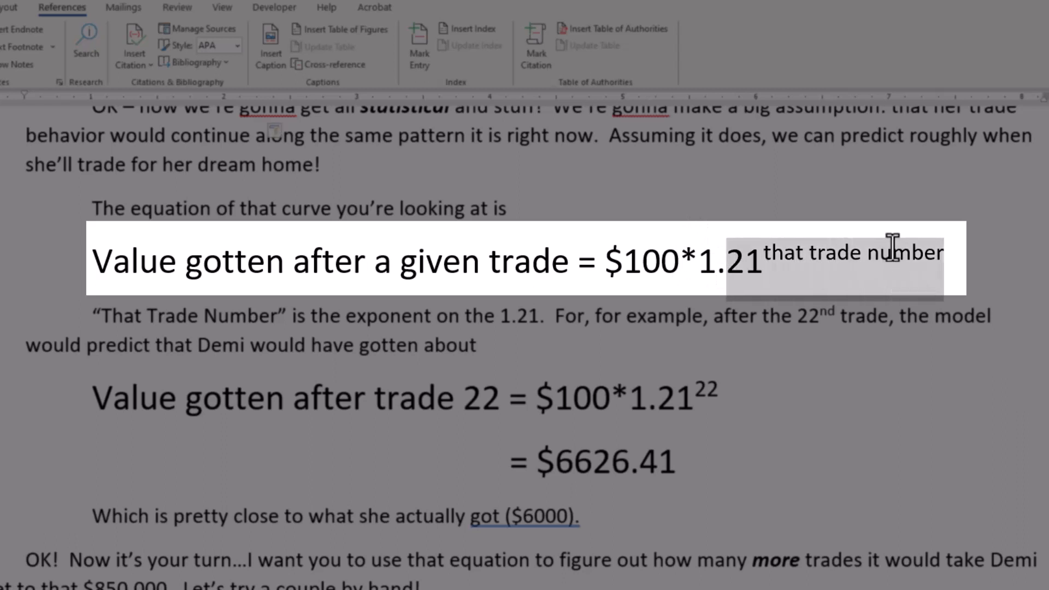
{"action": "left_click", "coordinate": [893, 257]}
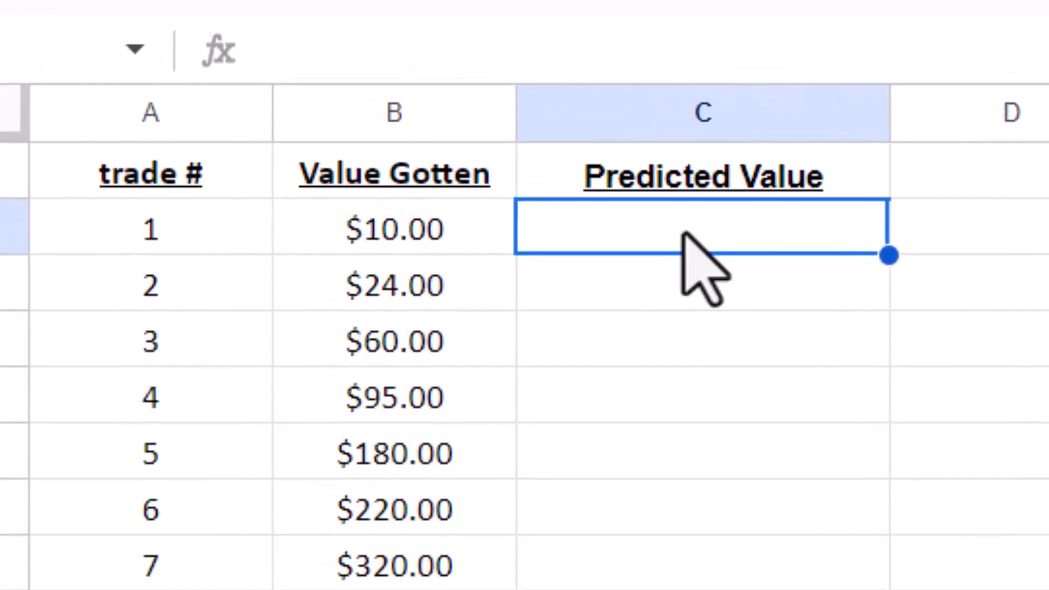
{"action": "type", "text": "=100*"}
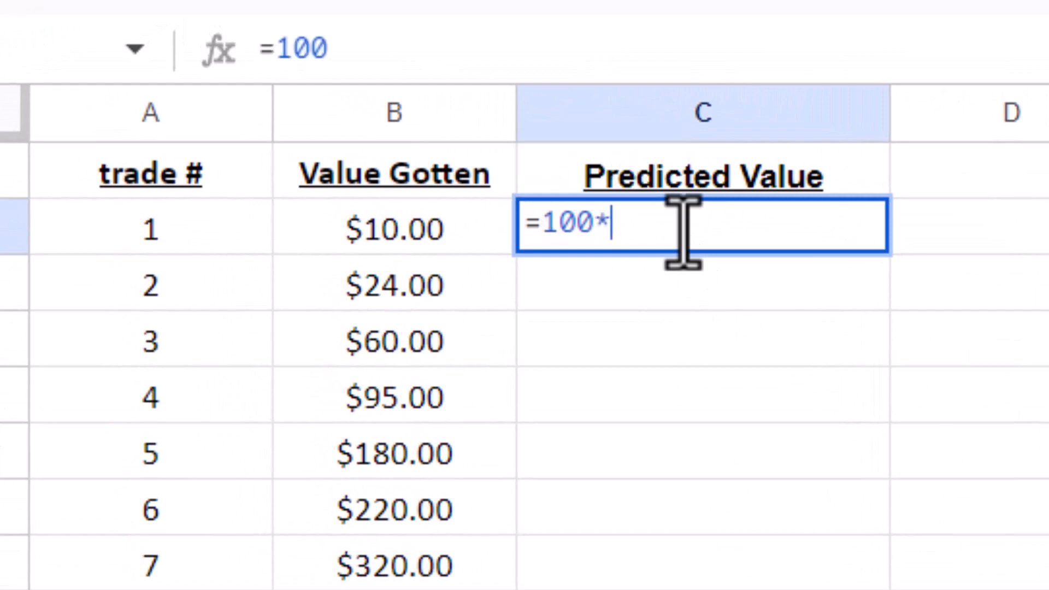
{"action": "type", "text": "1."}
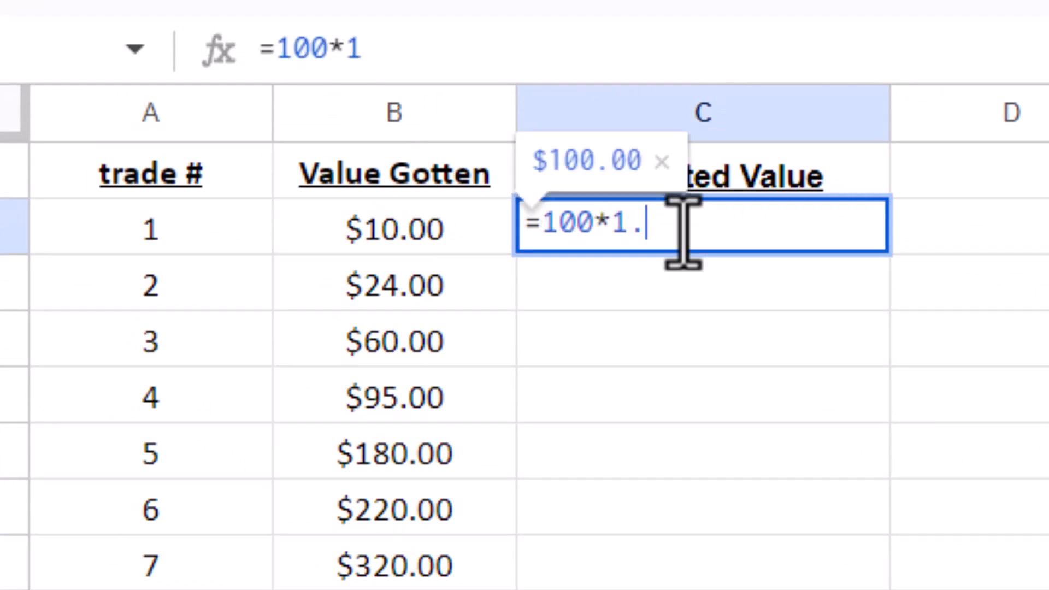
{"action": "type", "text": "21^"}
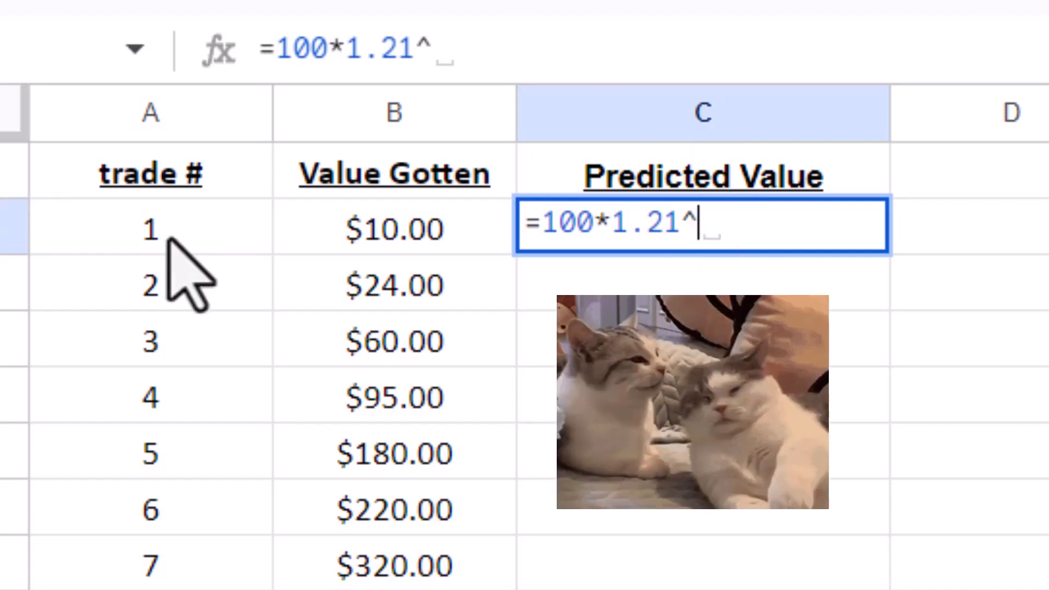
{"action": "left_click", "coordinate": [169, 239]}
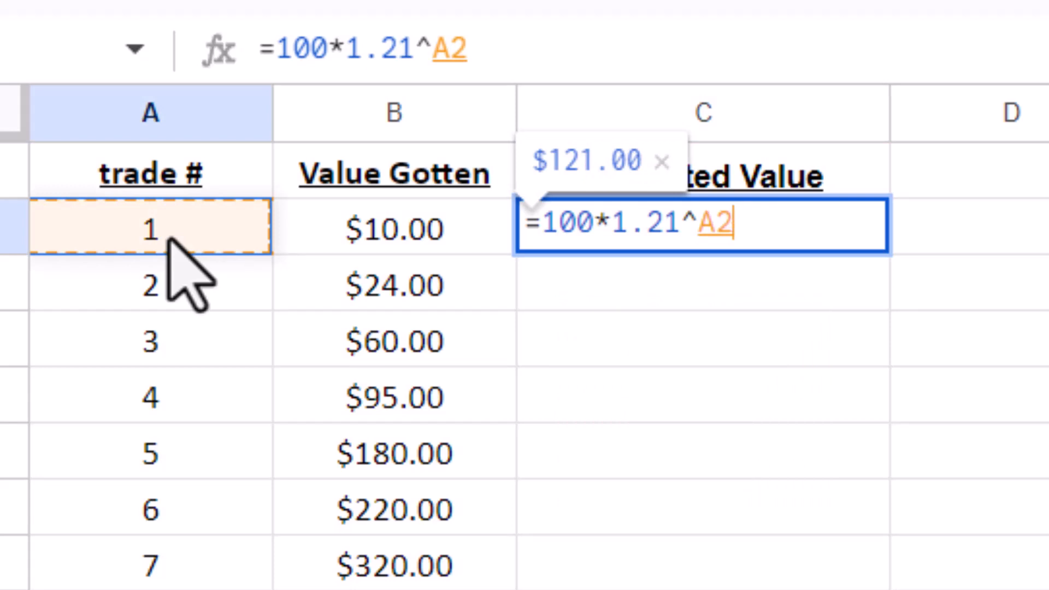
{"action": "key", "text": "Return"}
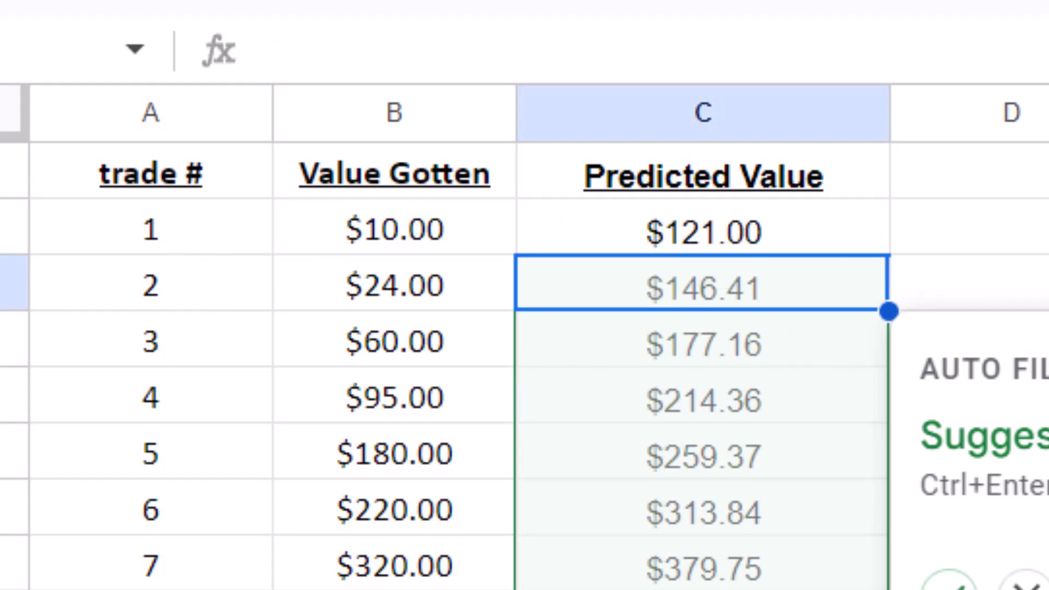
{"action": "key", "text": "Escape"}
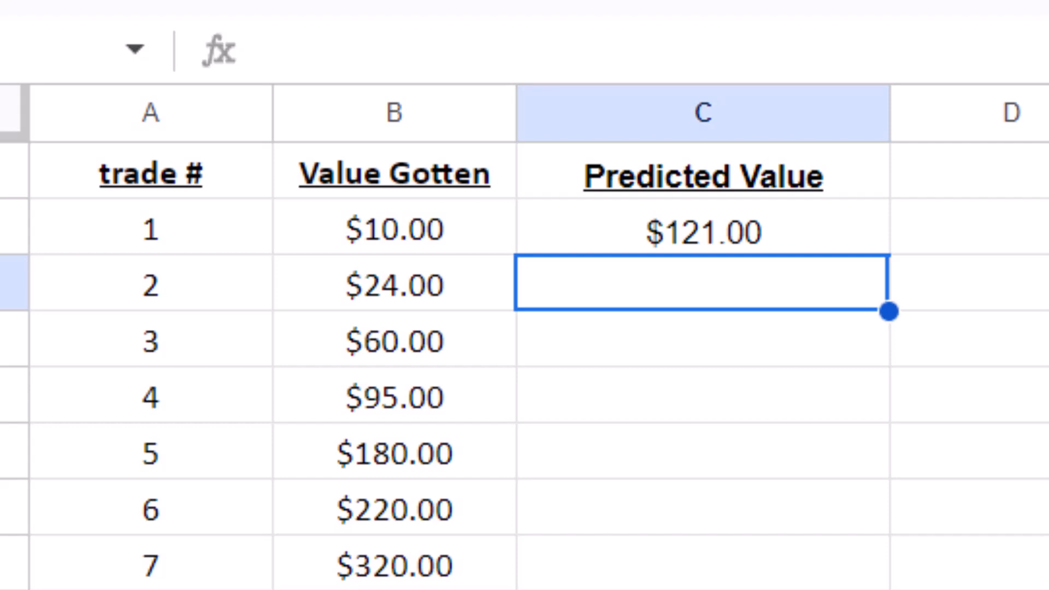
{"action": "left_click", "coordinate": [705, 242]}
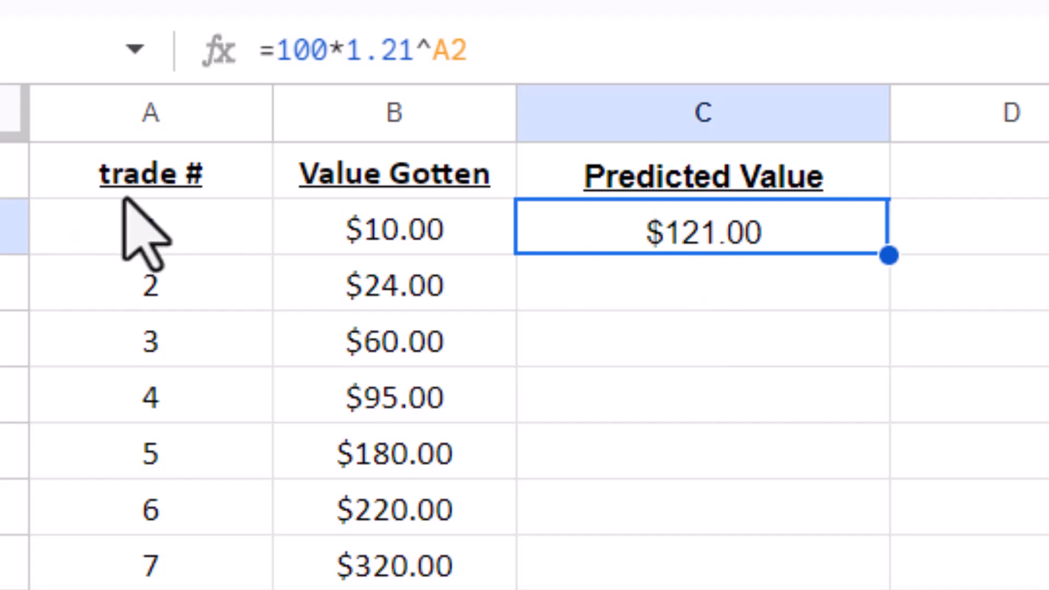
Insert a scatter chart of Value Gotten against trade # from A1:B24 and move it clear of column C.
{"action": "left_click_drag", "start_coordinate": [123, 188], "coordinate": [394, 588]}
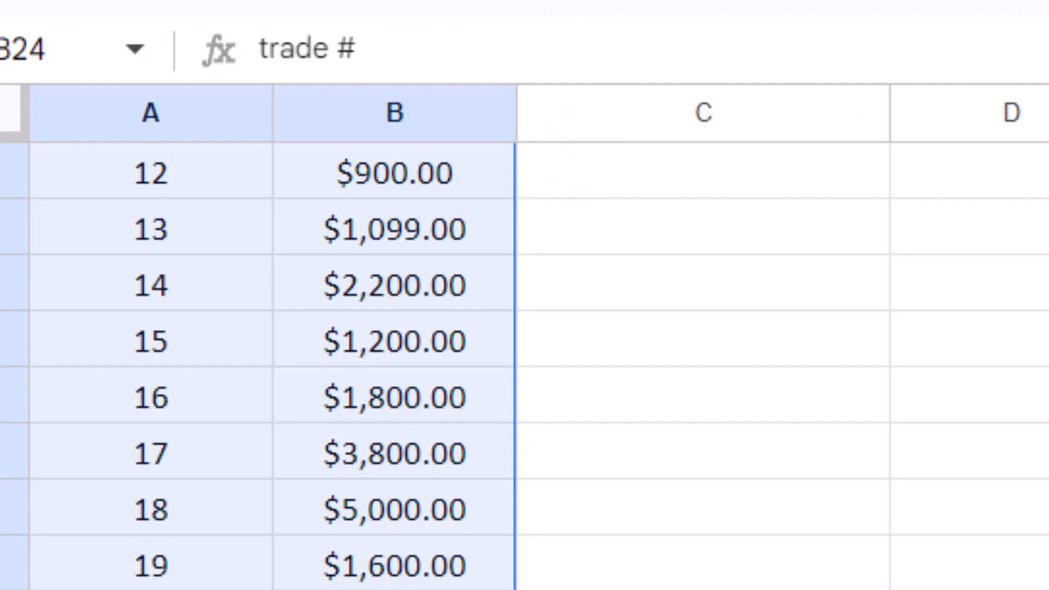
{"action": "left_click", "coordinate": [404, 1]}
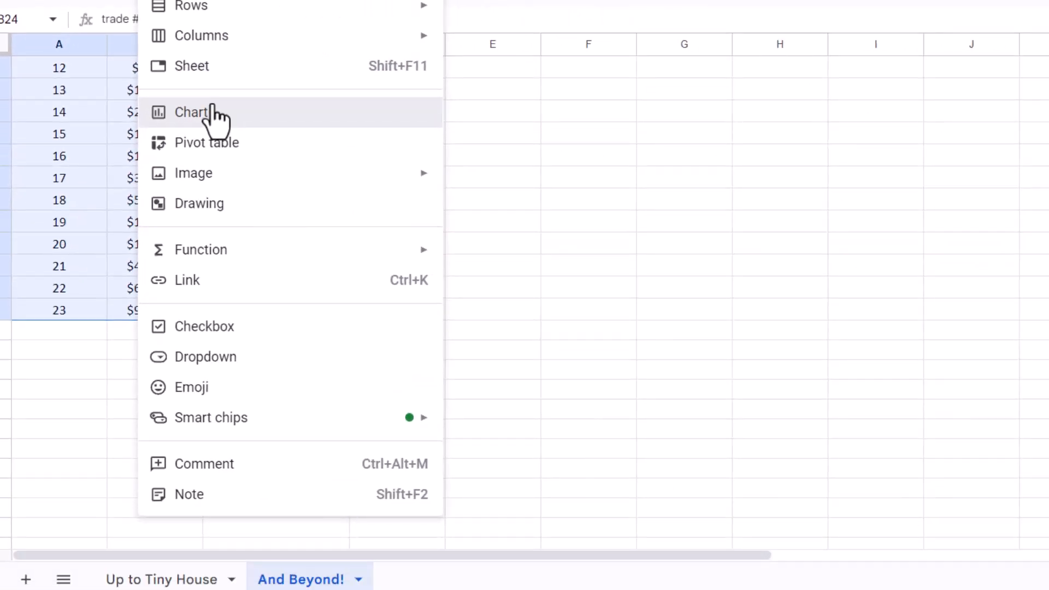
{"action": "left_click", "coordinate": [205, 113]}
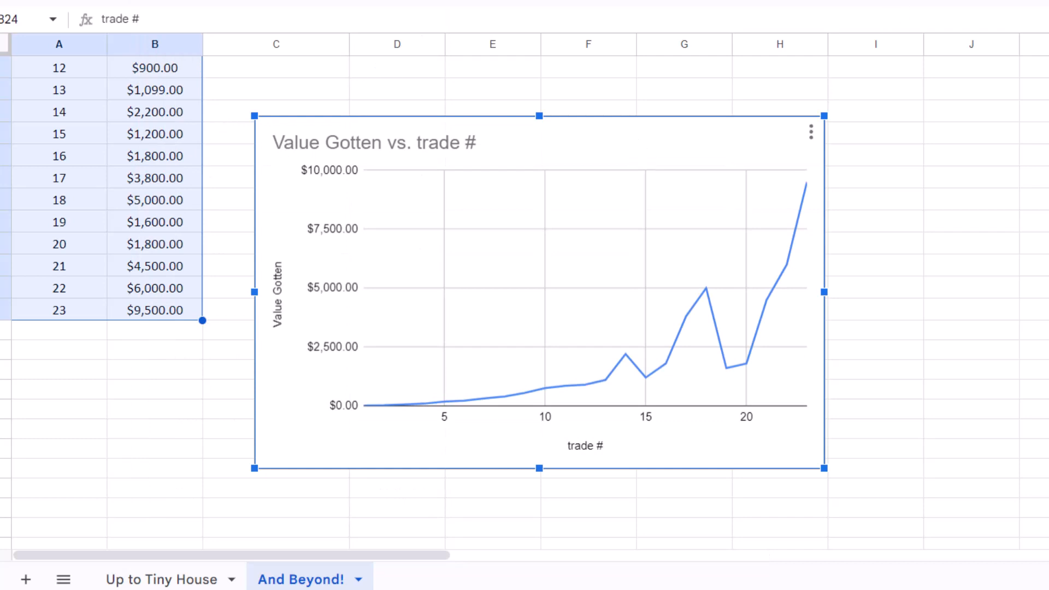
{"action": "left_click", "coordinate": [1048, 348]}
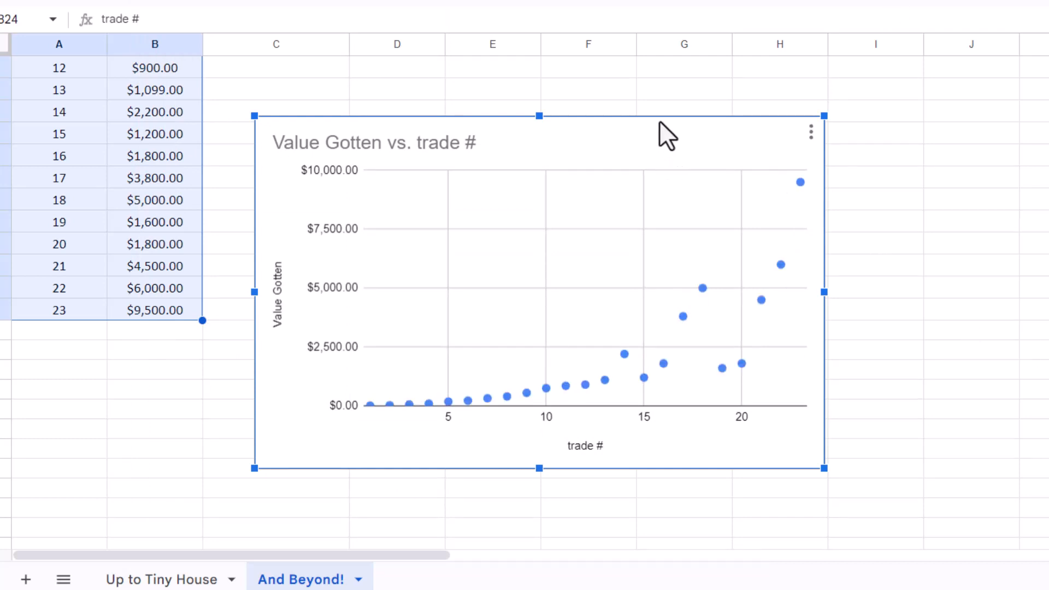
{"action": "left_click_drag", "start_coordinate": [659, 122], "coordinate": [879, 79]}
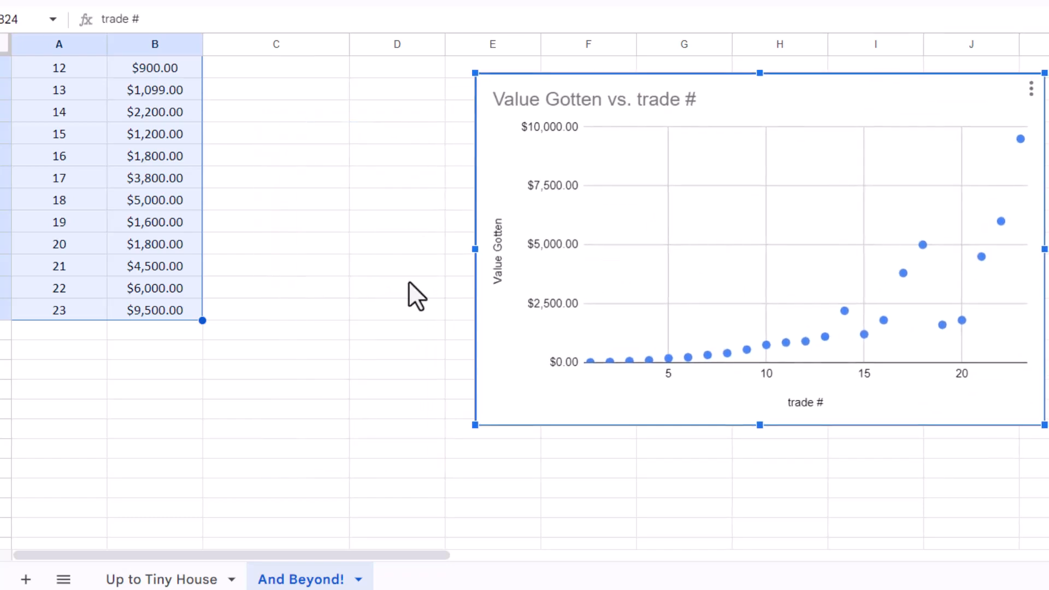
Compare the first trade's Value Gotten and Predicted Value with the earliest points on the scatter chart.
{"action": "left_click", "coordinate": [333, 273]}
{"action": "scroll", "coordinate": [402, 339], "scroll_direction": "up", "scroll_amount": 4}
{"action": "scroll", "coordinate": [401, 338], "scroll_direction": "down", "scroll_amount": 4}
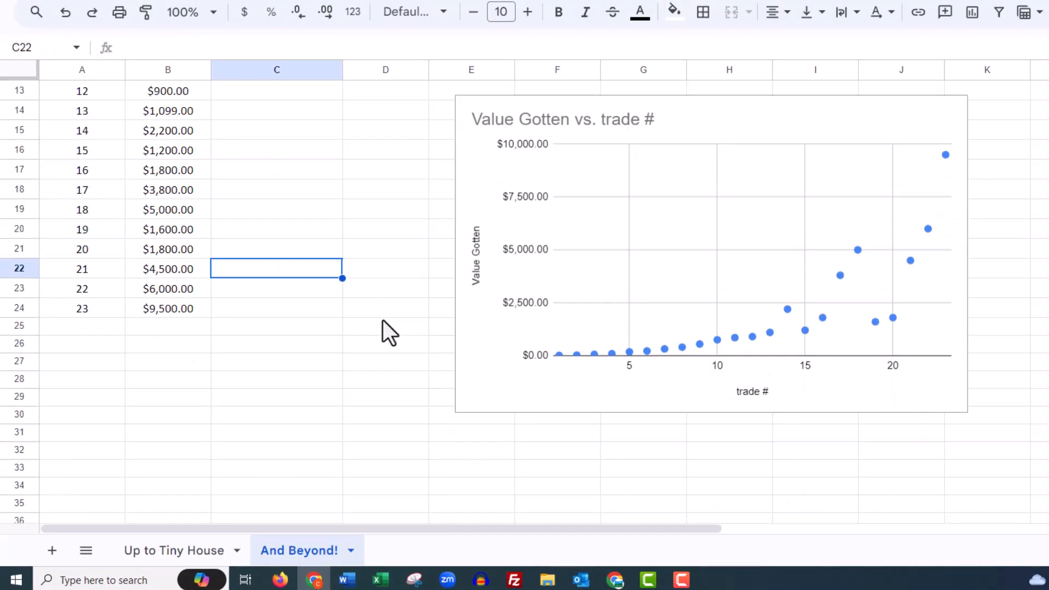
{"action": "scroll", "coordinate": [383, 321], "scroll_direction": "up", "scroll_amount": 4}
{"action": "left_click", "coordinate": [186, 114]}
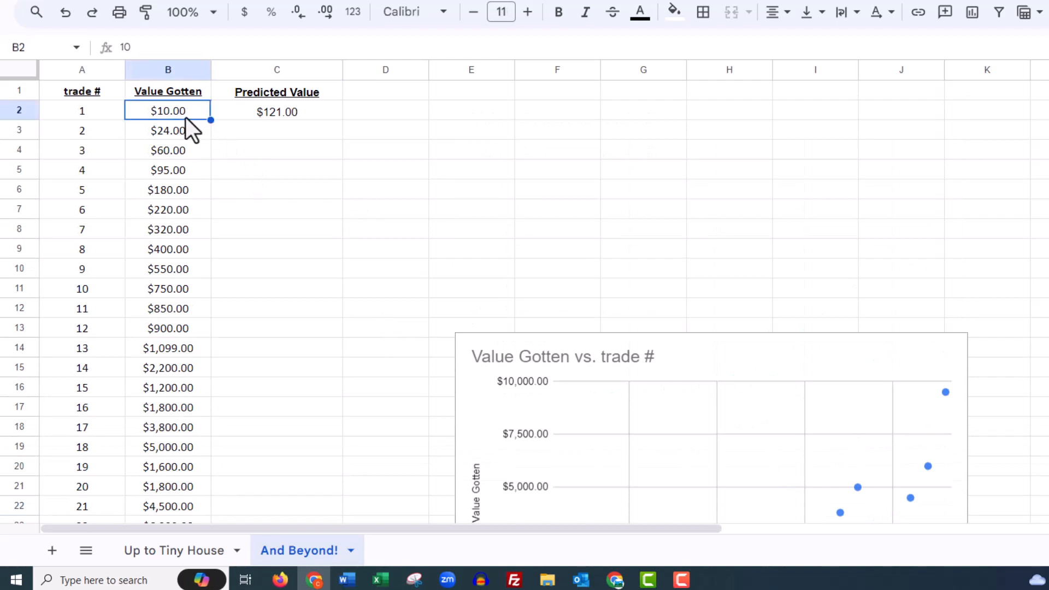
{"action": "scroll", "coordinate": [307, 209], "scroll_direction": "down", "scroll_amount": 1}
{"action": "scroll", "coordinate": [307, 208], "scroll_direction": "up", "scroll_amount": 1}
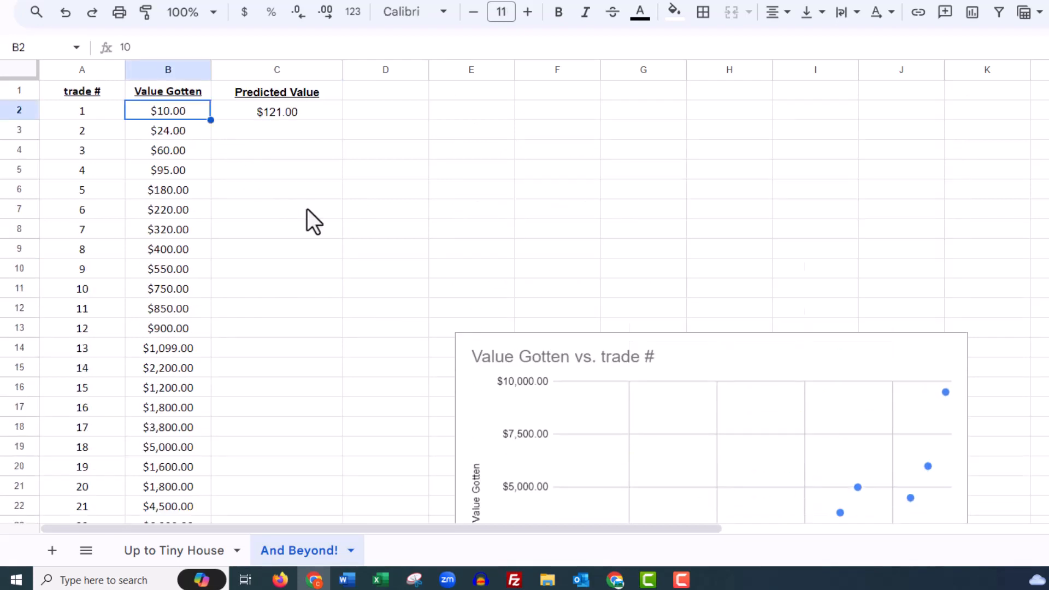
{"action": "left_click", "coordinate": [275, 116]}
{"action": "scroll", "coordinate": [387, 239], "scroll_direction": "down", "scroll_amount": 3}
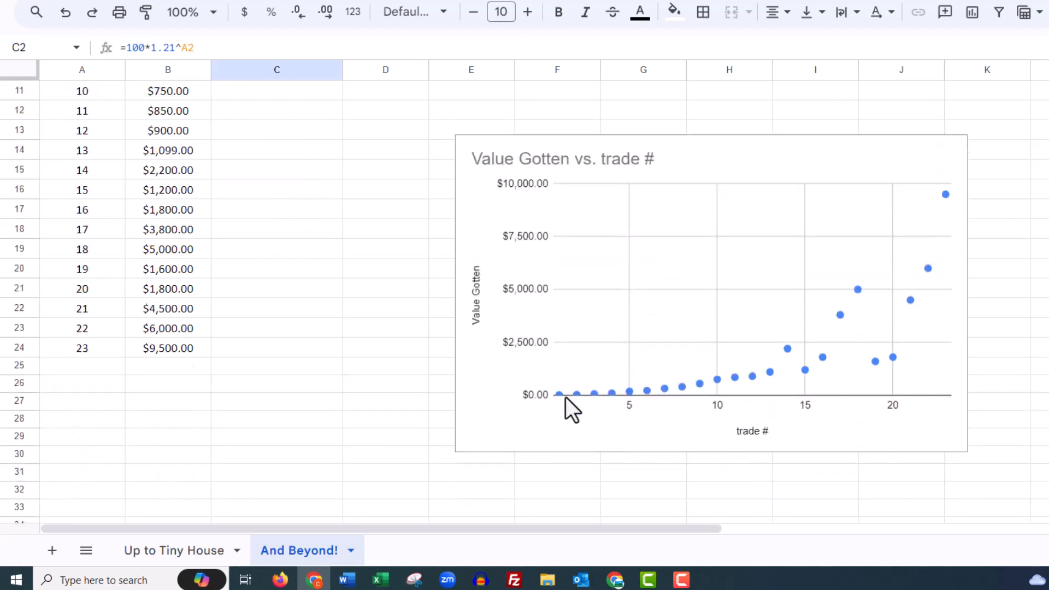
{"action": "scroll", "coordinate": [313, 253], "scroll_direction": "up", "scroll_amount": 3}
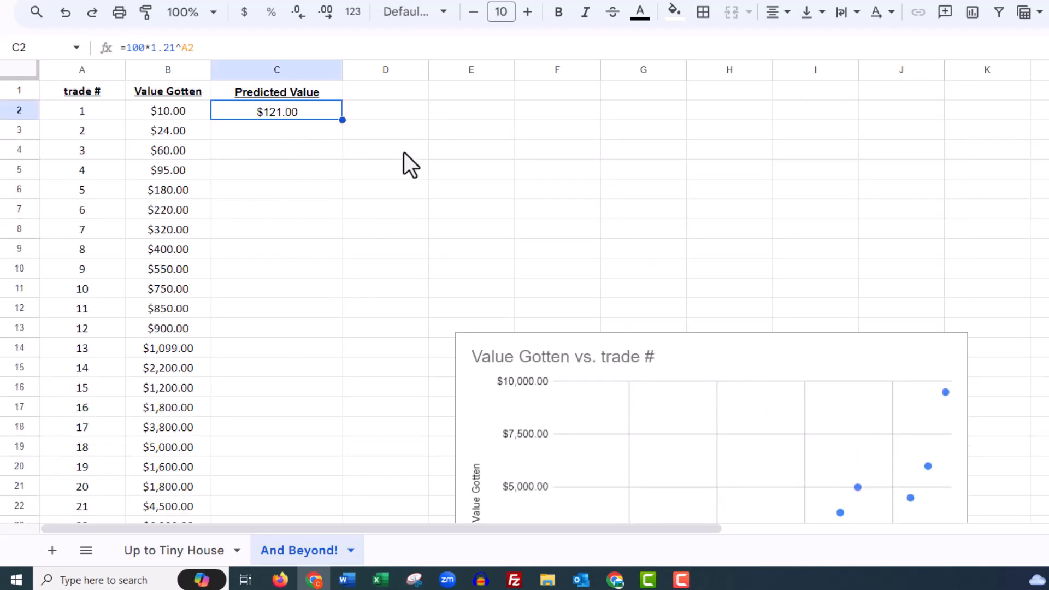
{"action": "scroll", "coordinate": [513, 254], "scroll_direction": "down", "scroll_amount": 2}
Add an exponential trendline to the Value Gotten series in the scatter chart.
{"action": "left_click", "coordinate": [831, 396]}
{"action": "double_click", "coordinate": [863, 327]}
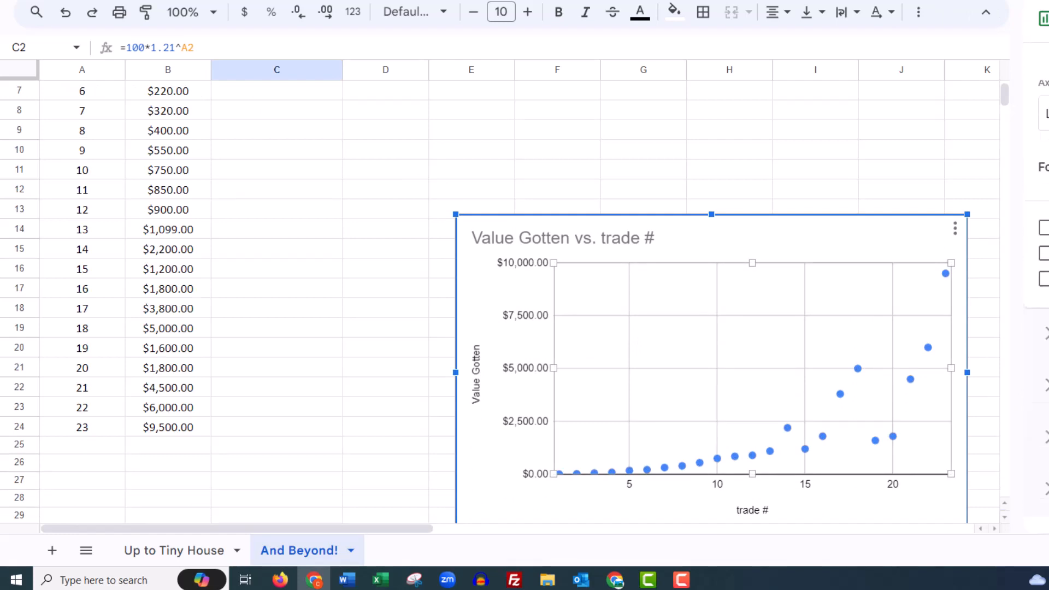
{"action": "left_click", "coordinate": [1044, 279]}
{"action": "left_click", "coordinate": [1043, 338]}
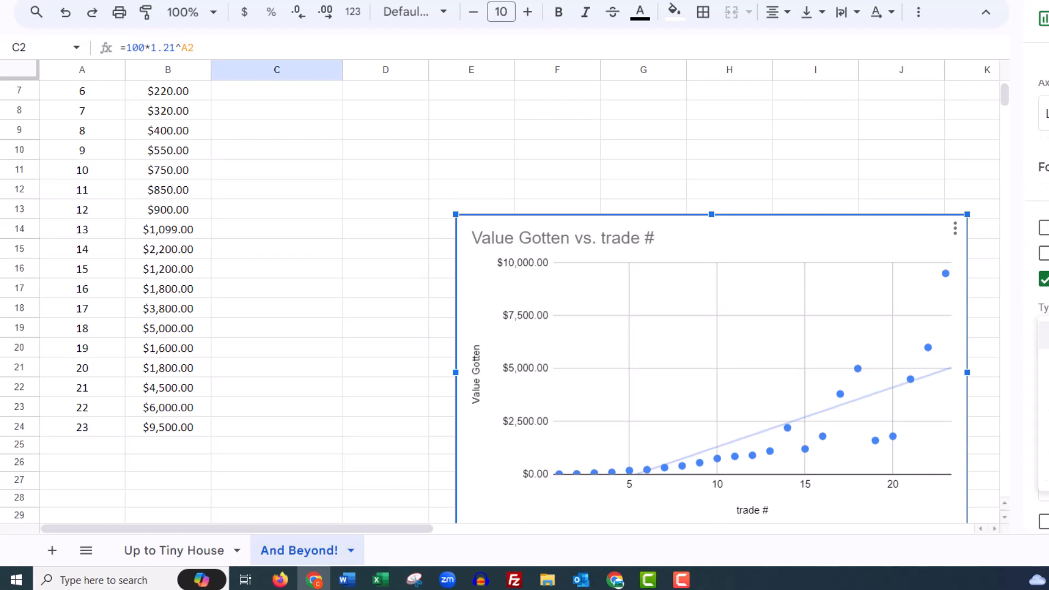
{"action": "left_click", "coordinate": [1044, 362]}
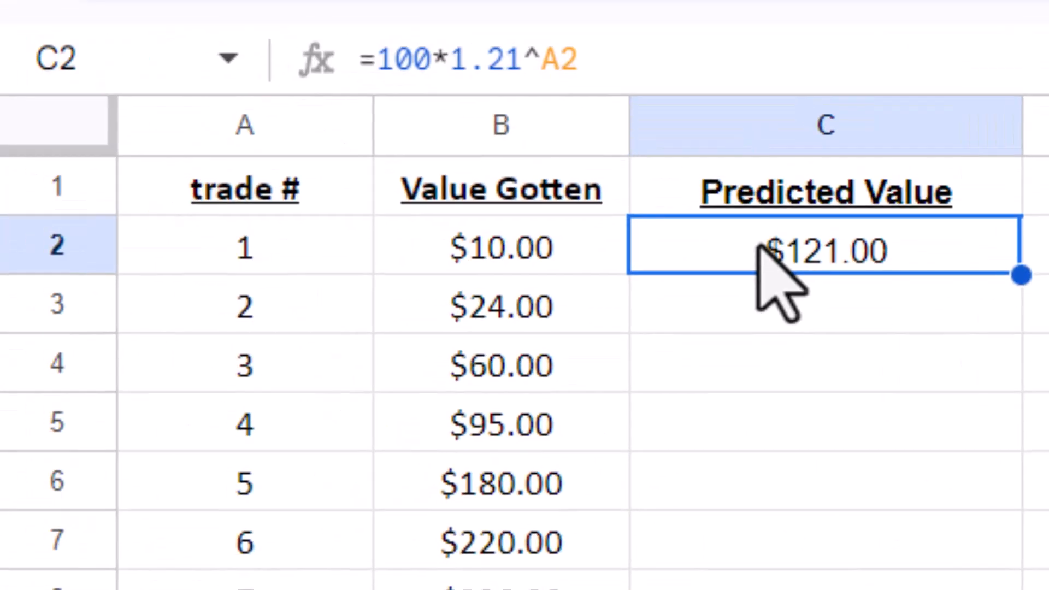
Fill the predicted value formula from C2 down through C24 and check the formulas in the last rows.
{"action": "left_click", "coordinate": [578, 253]}
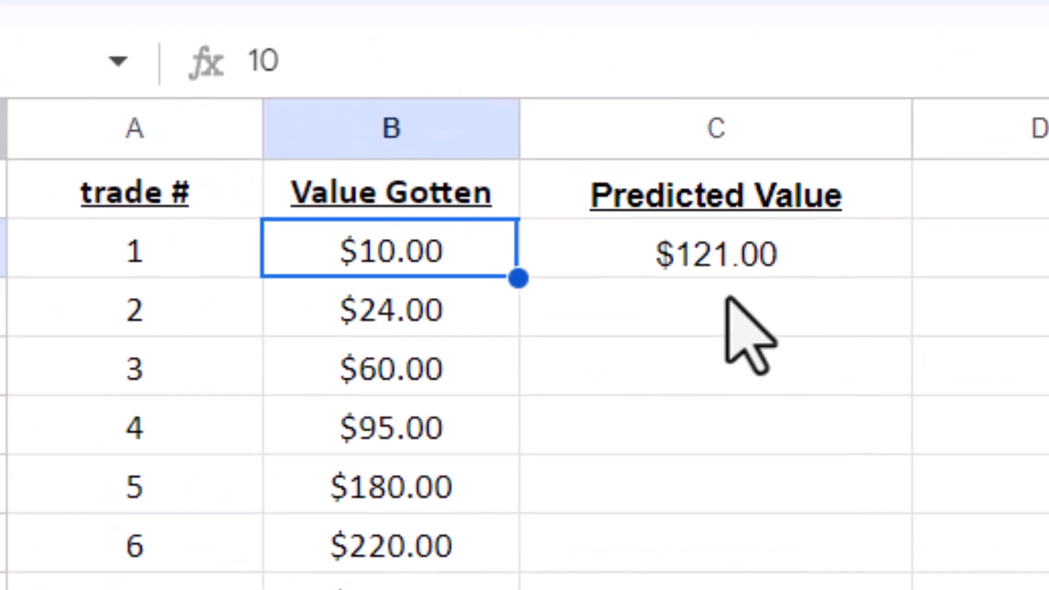
{"action": "left_click", "coordinate": [721, 247]}
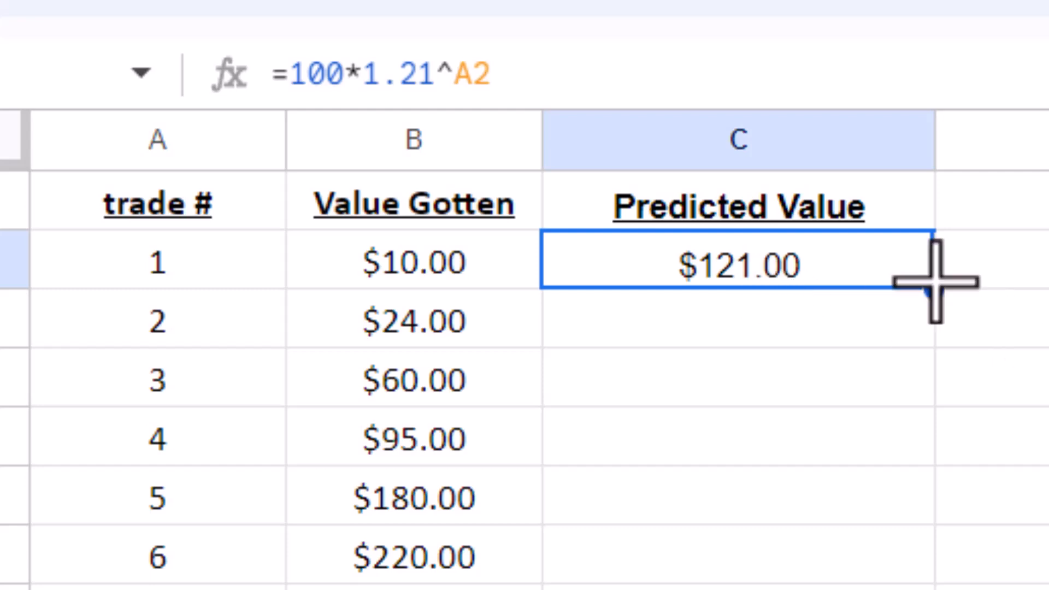
{"action": "left_click_drag", "start_coordinate": [930, 295], "coordinate": [474, 413]}
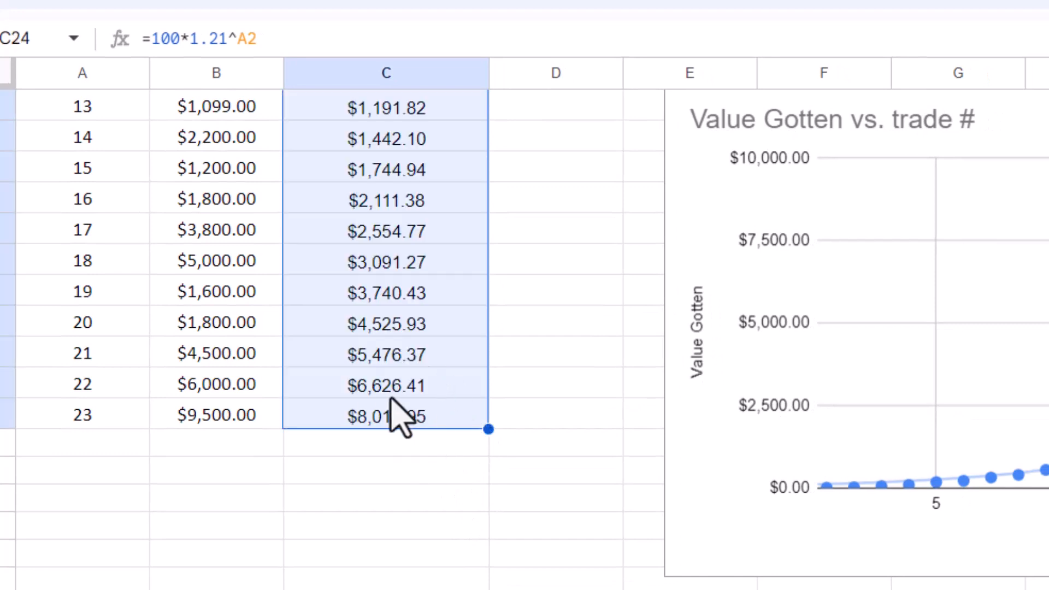
{"action": "key", "text": "ctrl+c"}
{"action": "left_click", "coordinate": [431, 415]}
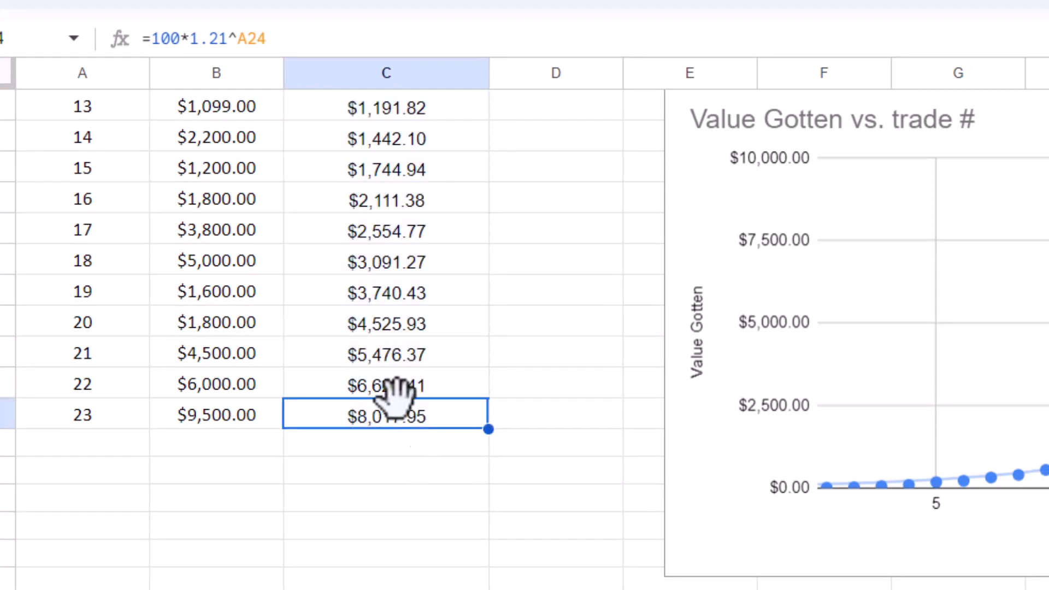
{"action": "left_click", "coordinate": [371, 355]}
Add the Predicted Value data in C1:C24 to the scatter chart as a second series.
{"action": "scroll", "coordinate": [377, 383], "scroll_direction": "up", "scroll_amount": 5}
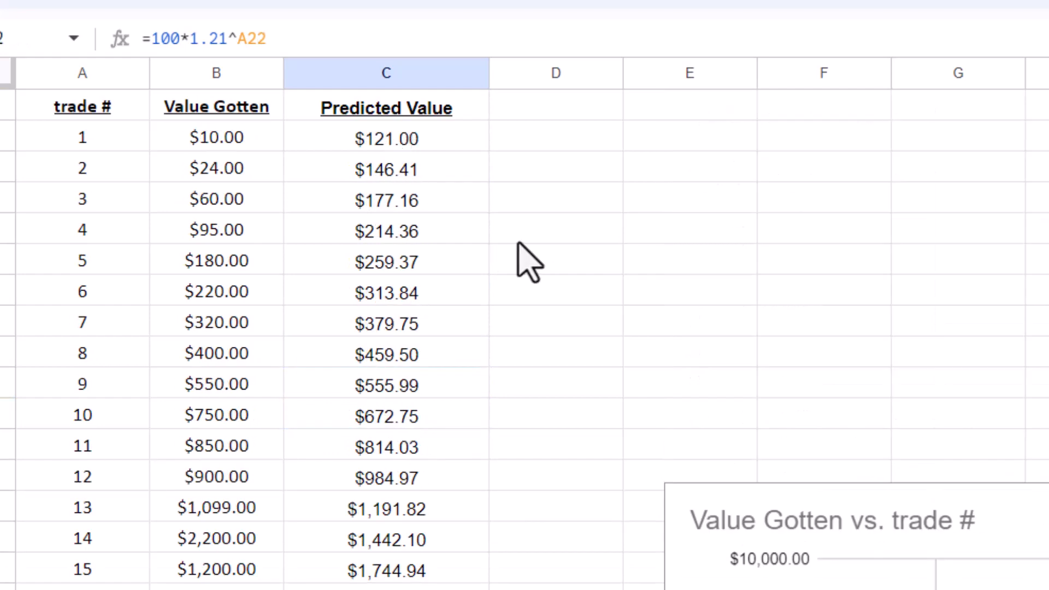
{"action": "scroll", "coordinate": [883, 499], "scroll_direction": "down", "scroll_amount": 3}
{"action": "scroll", "coordinate": [1041, 577], "scroll_direction": "up", "scroll_amount": 2}
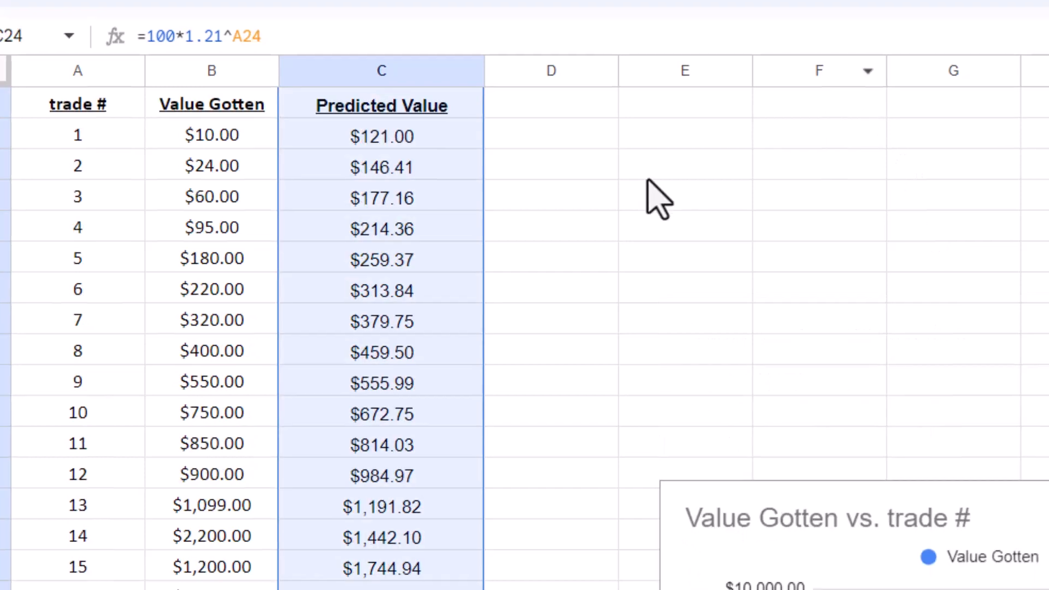
{"action": "left_click", "coordinate": [818, 286]}
{"action": "left_click", "coordinate": [970, 539]}
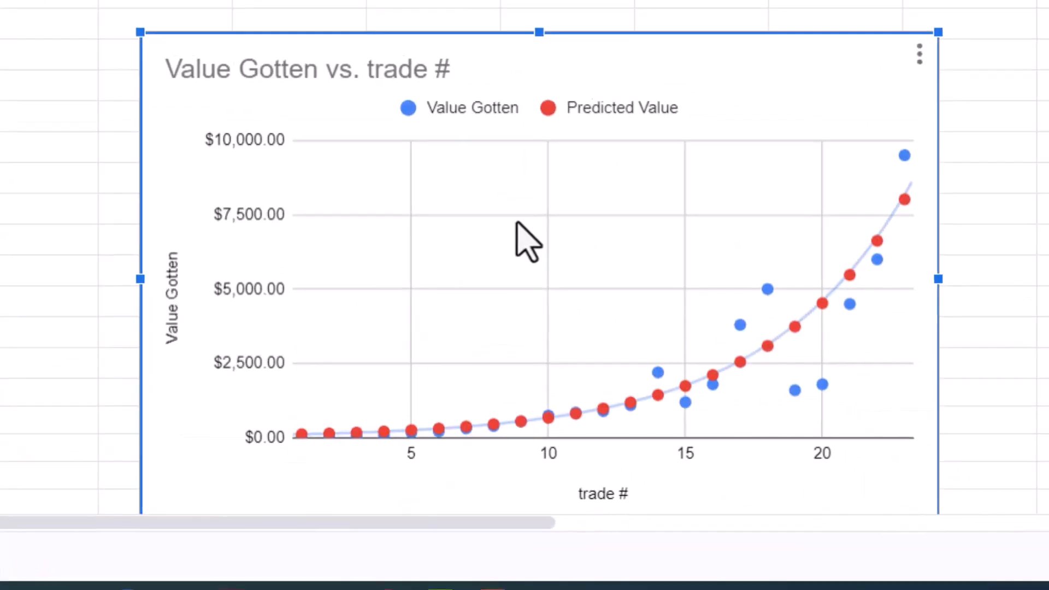
Move the scatter chart beside the data so it spans columns D to I near the first rows, and deselect it.
{"action": "left_click_drag", "start_coordinate": [645, 64], "coordinate": [817, 311]}
{"action": "scroll", "coordinate": [625, 122], "scroll_direction": "up", "scroll_amount": 1}
{"action": "left_click", "coordinate": [1026, 294]}
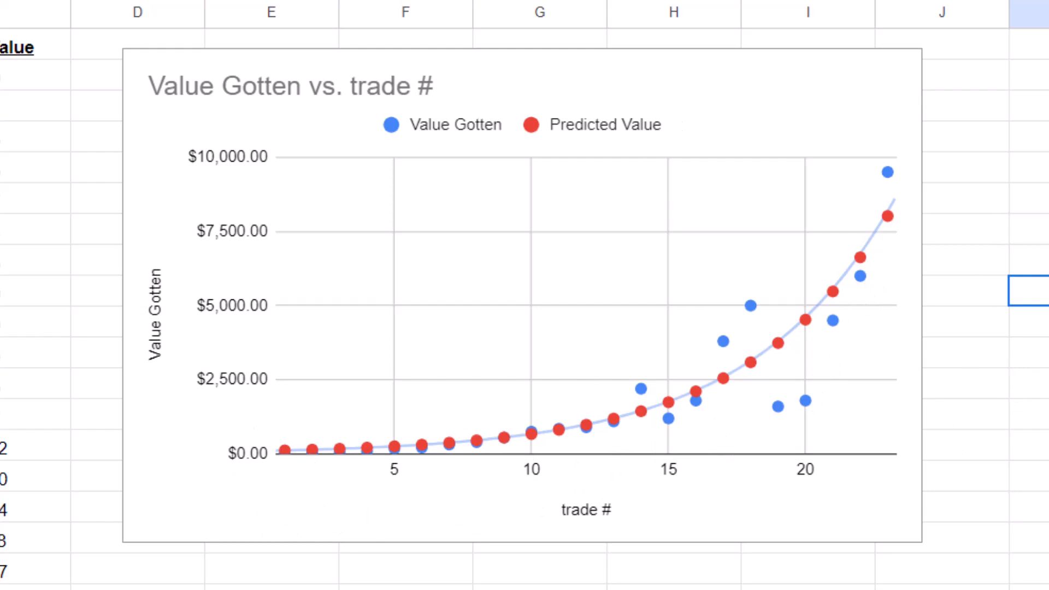
{"action": "left_click", "coordinate": [890, 98]}
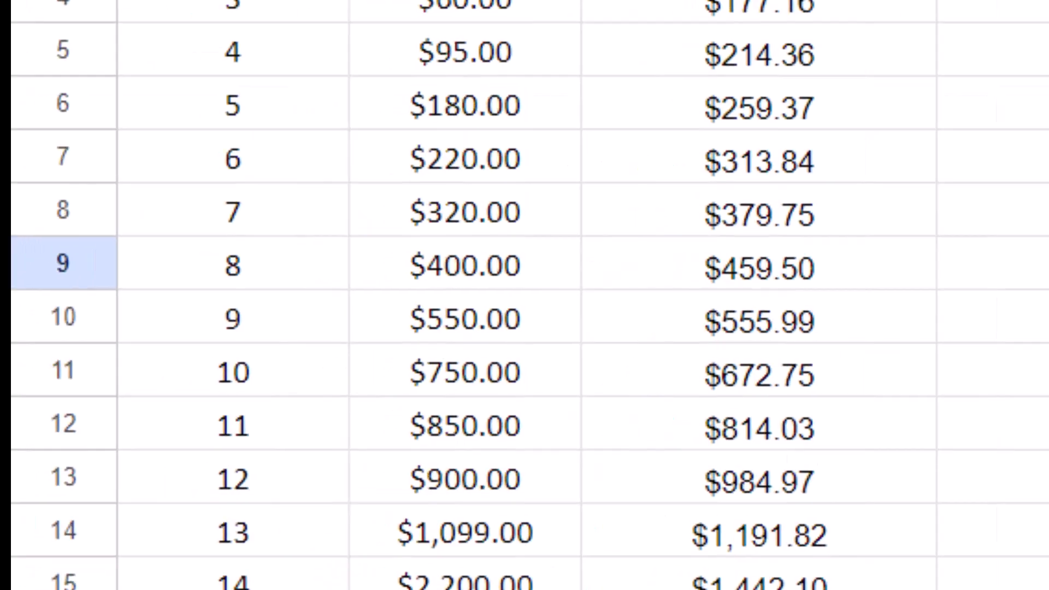
Add trade number 24 in A25 and fill the predicted value formula from C24 down to C25.
{"action": "scroll", "coordinate": [546, 295], "scroll_direction": "down", "scroll_amount": 2}
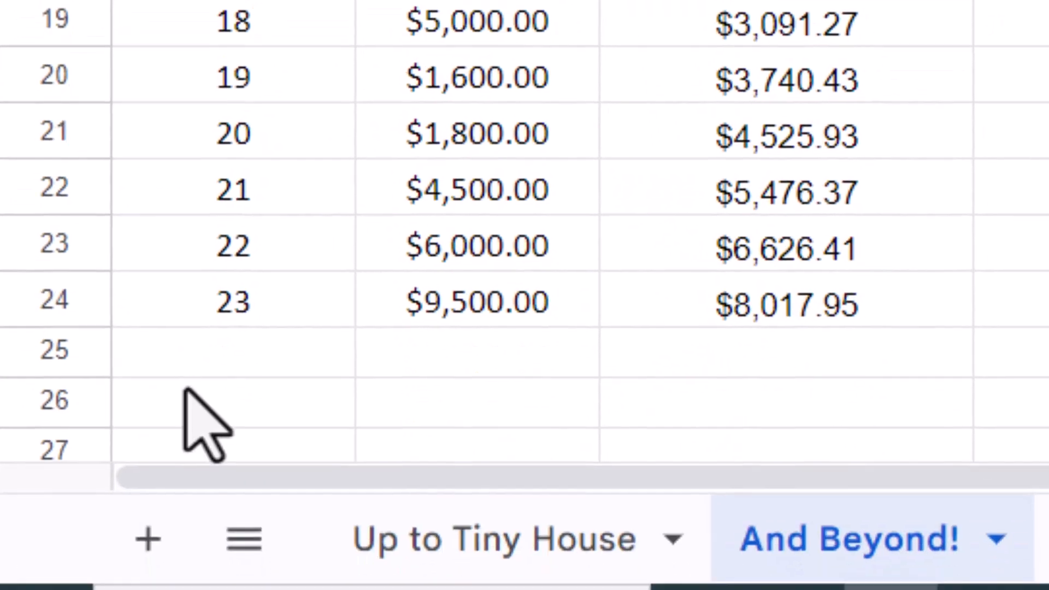
{"action": "left_click", "coordinate": [247, 371]}
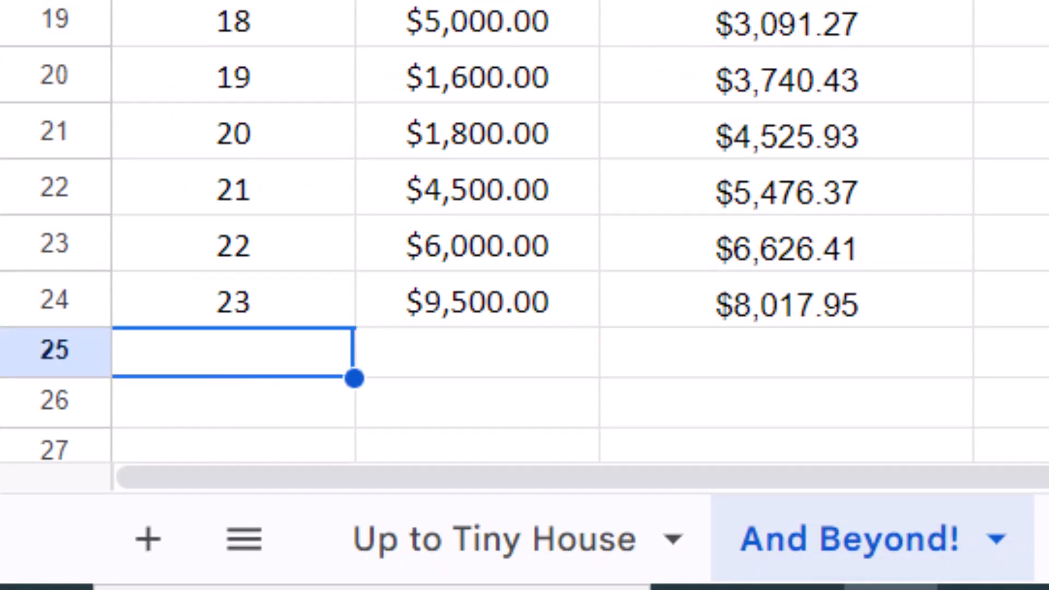
{"action": "type", "text": "24"}
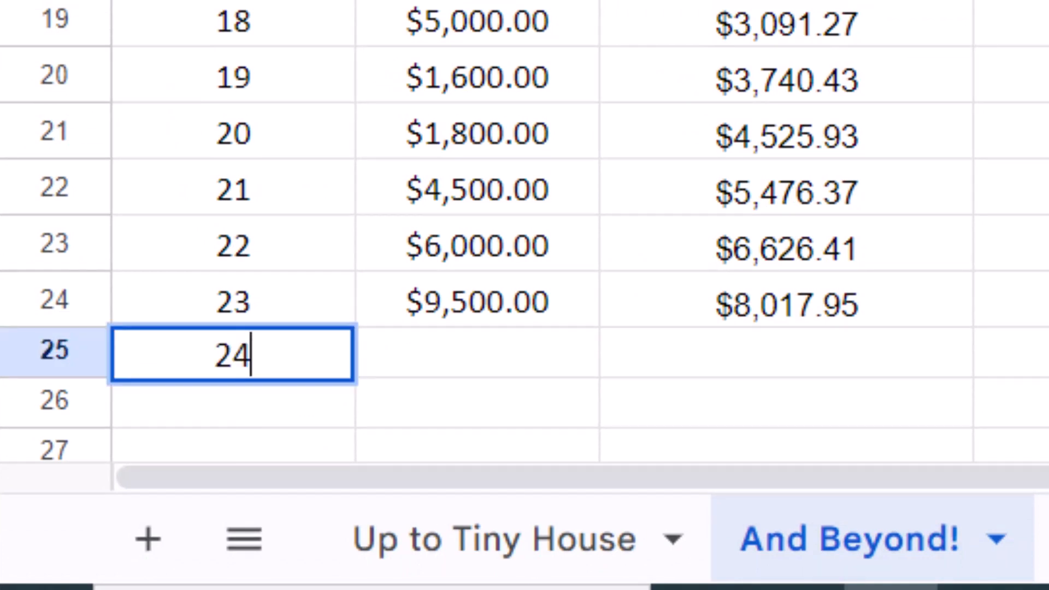
{"action": "key", "text": "Tab"}
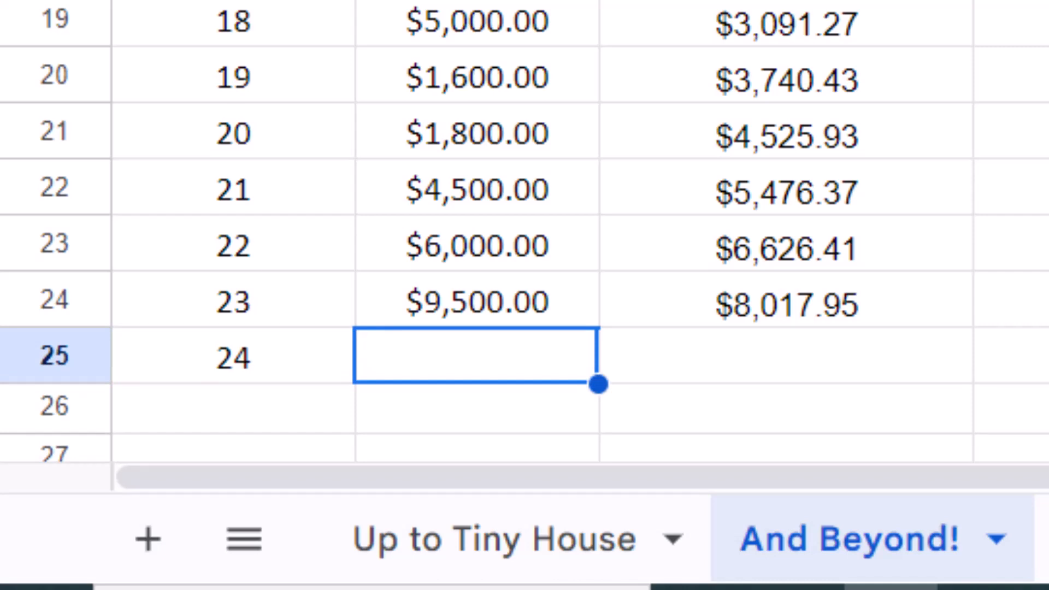
{"action": "scroll", "coordinate": [524, 230], "scroll_direction": "down", "scroll_amount": 1}
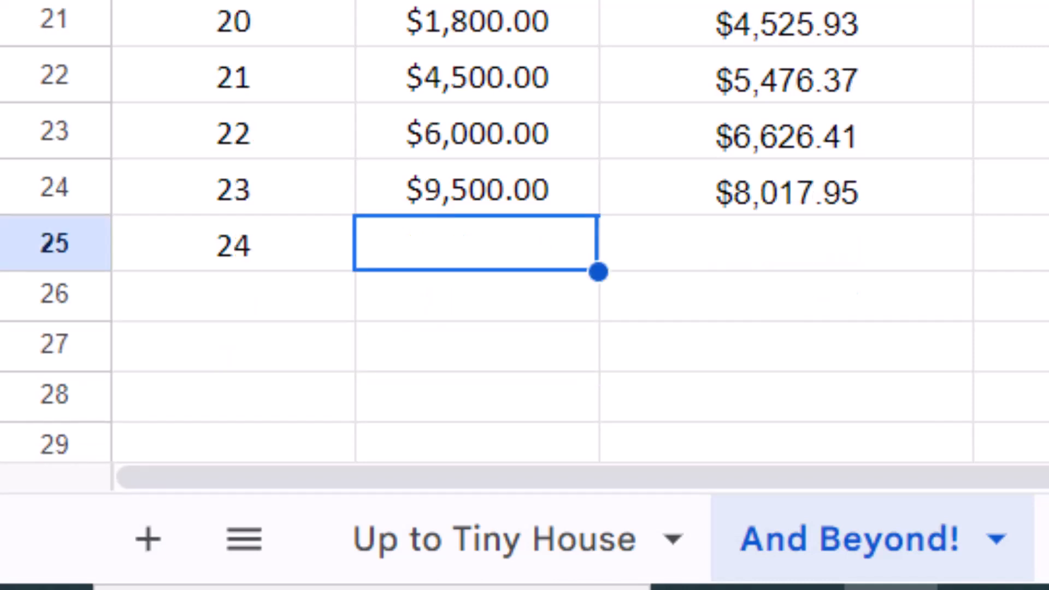
{"action": "left_click", "coordinate": [775, 206]}
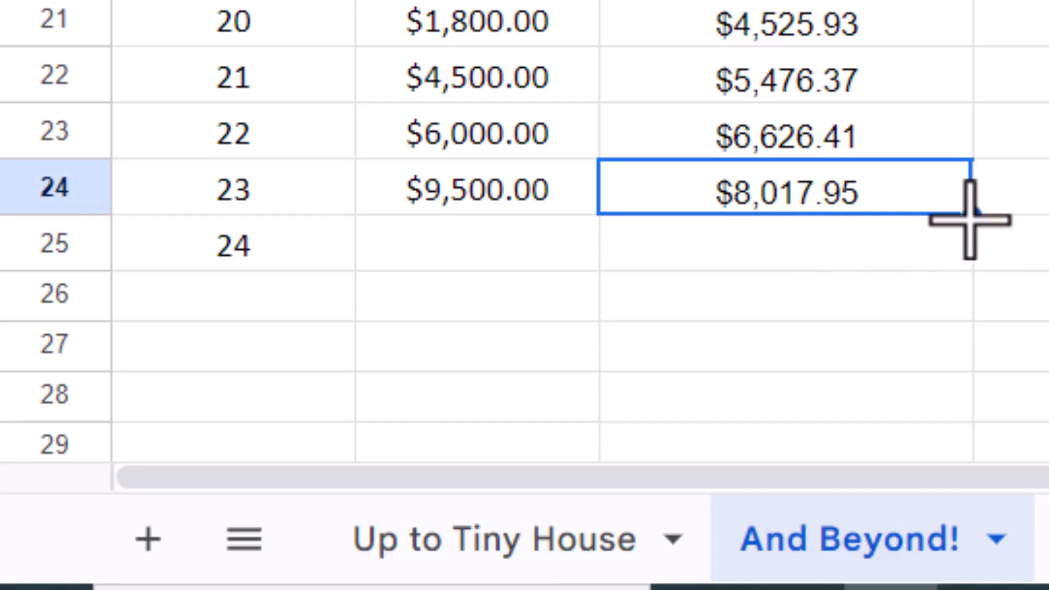
{"action": "left_click_drag", "start_coordinate": [971, 218], "coordinate": [979, 293]}
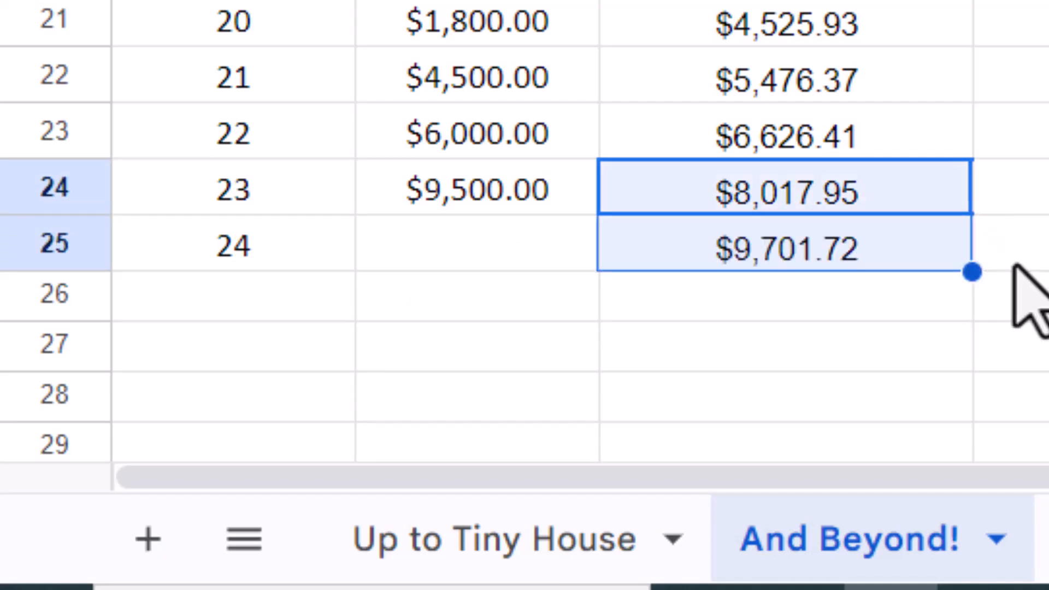
Add trade number 25 in A26 and extend the predicted value formula from C25 to C26.
{"action": "left_click", "coordinate": [267, 299]}
{"action": "type", "text": "25"}
{"action": "key", "text": "Tab"}
{"action": "key", "text": "Tab"}
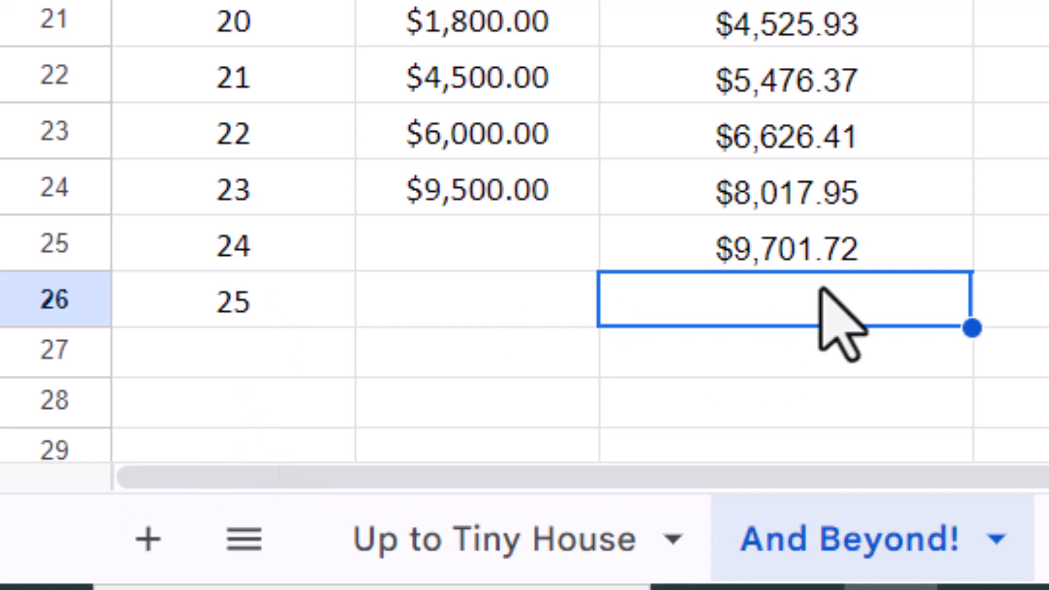
{"action": "left_click", "coordinate": [795, 237]}
{"action": "left_click_drag", "start_coordinate": [972, 273], "coordinate": [972, 306]}
Enter trade number 26 in A27 and fill the predicted value formula from C26 down to C27.
{"action": "scroll", "coordinate": [984, 215], "scroll_direction": "down", "scroll_amount": 1}
{"action": "scroll", "coordinate": [978, 216], "scroll_direction": "down", "scroll_amount": 1}
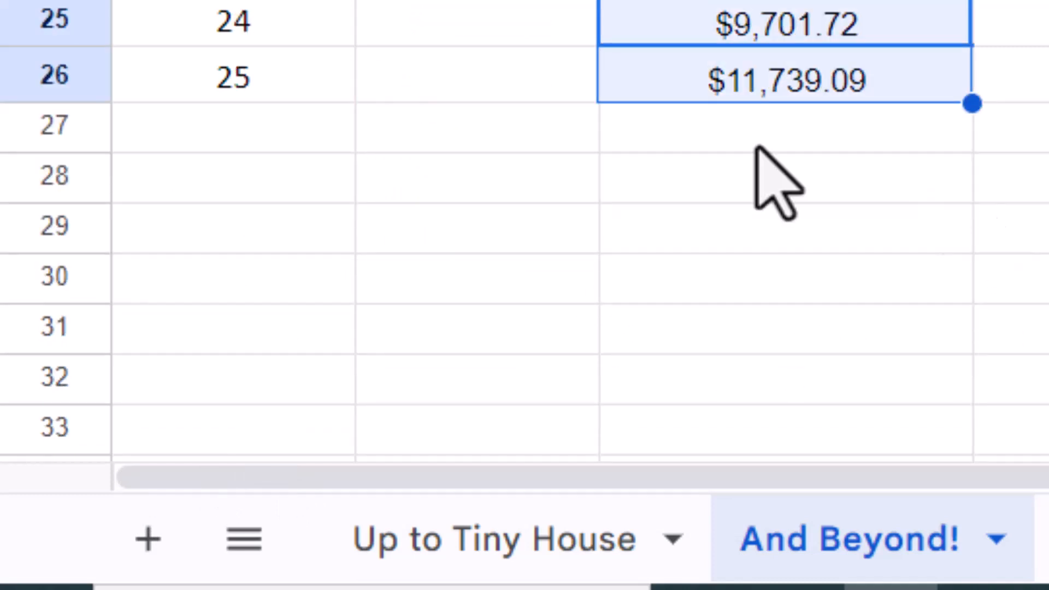
{"action": "left_click", "coordinate": [281, 93]}
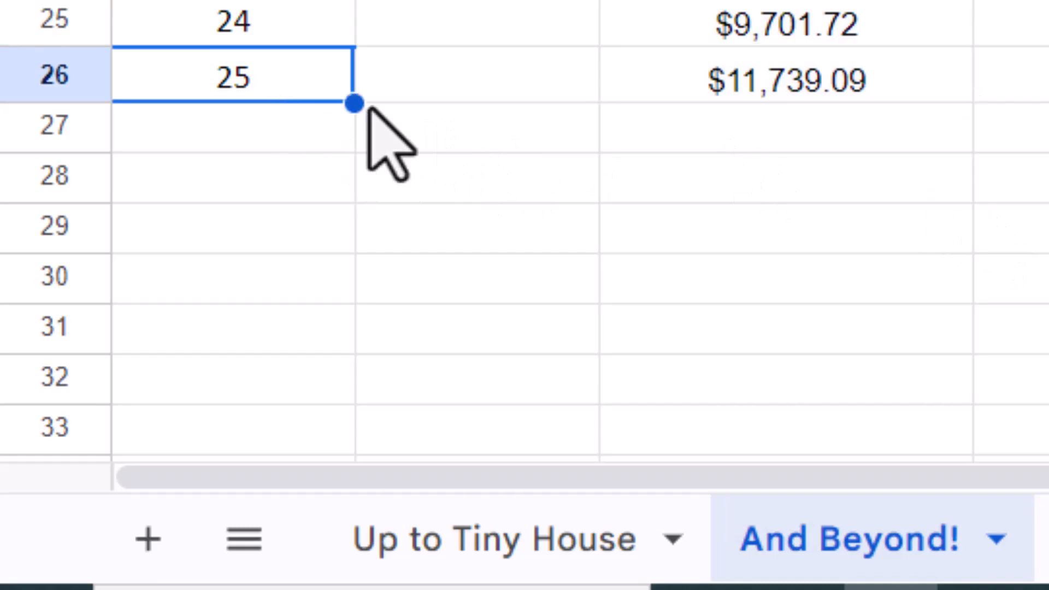
{"action": "left_click_drag", "start_coordinate": [354, 103], "coordinate": [449, 184]}
{"action": "left_click", "coordinate": [266, 148]}
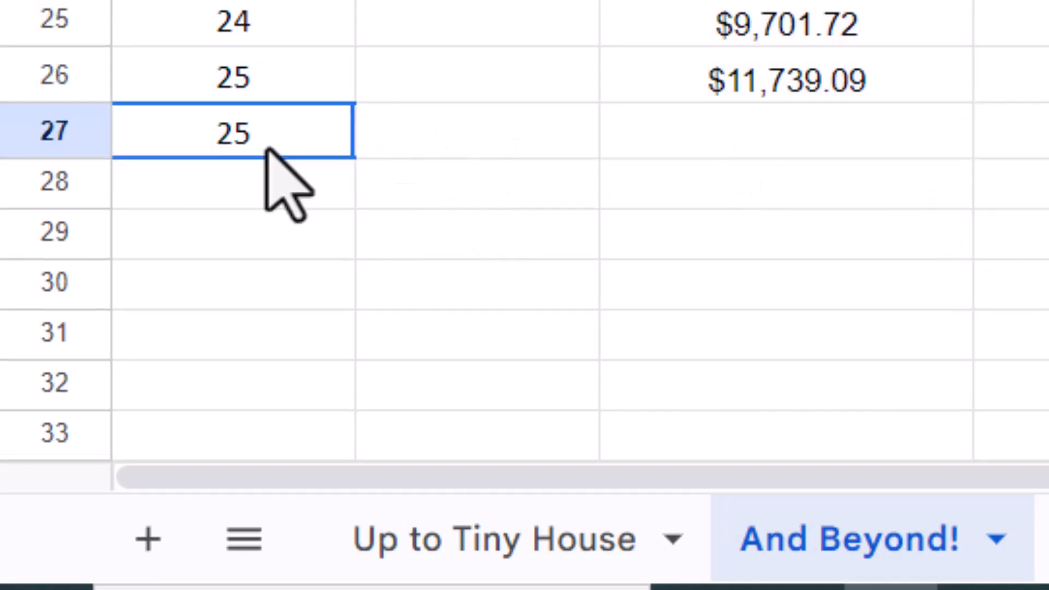
{"action": "type", "text": "26"}
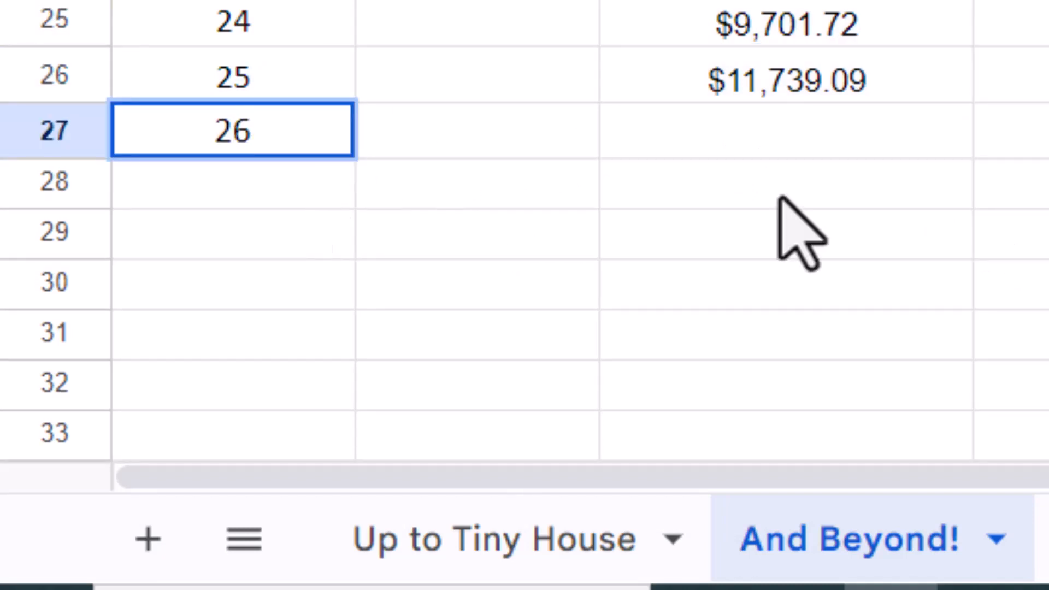
{"action": "left_click", "coordinate": [849, 77]}
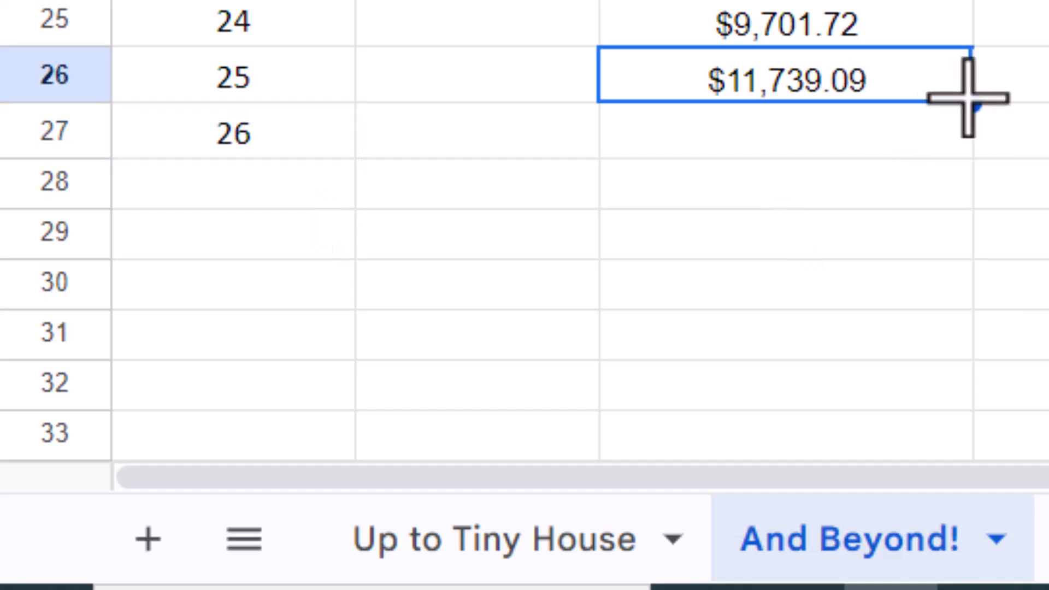
{"action": "left_click_drag", "start_coordinate": [972, 103], "coordinate": [959, 136]}
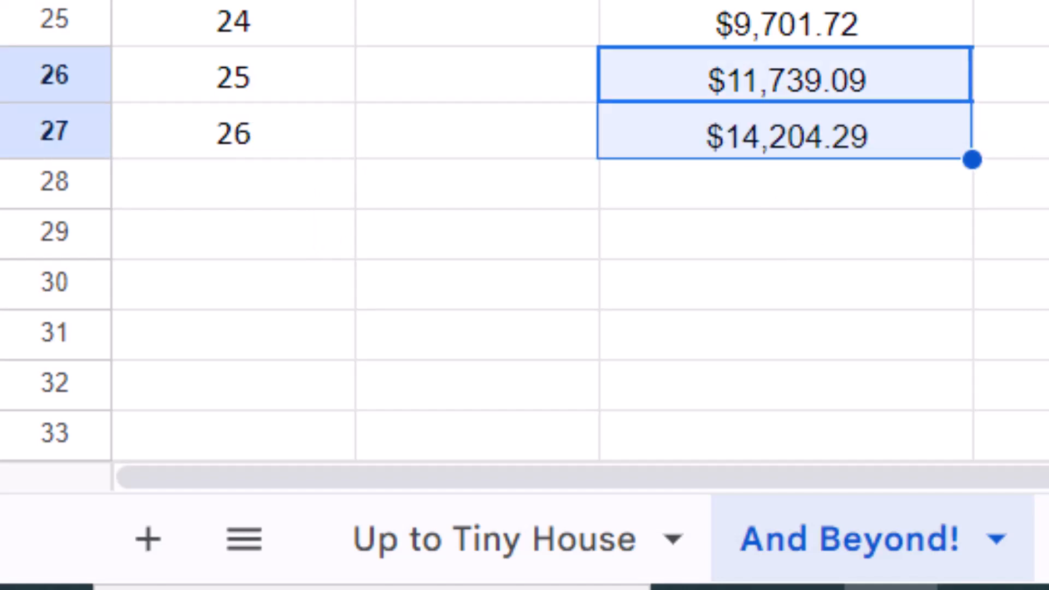
Compare the increases between consecutive predicted values for the first trades in C2:C4 and the last trades in C26:C27.
{"action": "scroll", "coordinate": [525, 230], "scroll_direction": "up", "scroll_amount": 3}
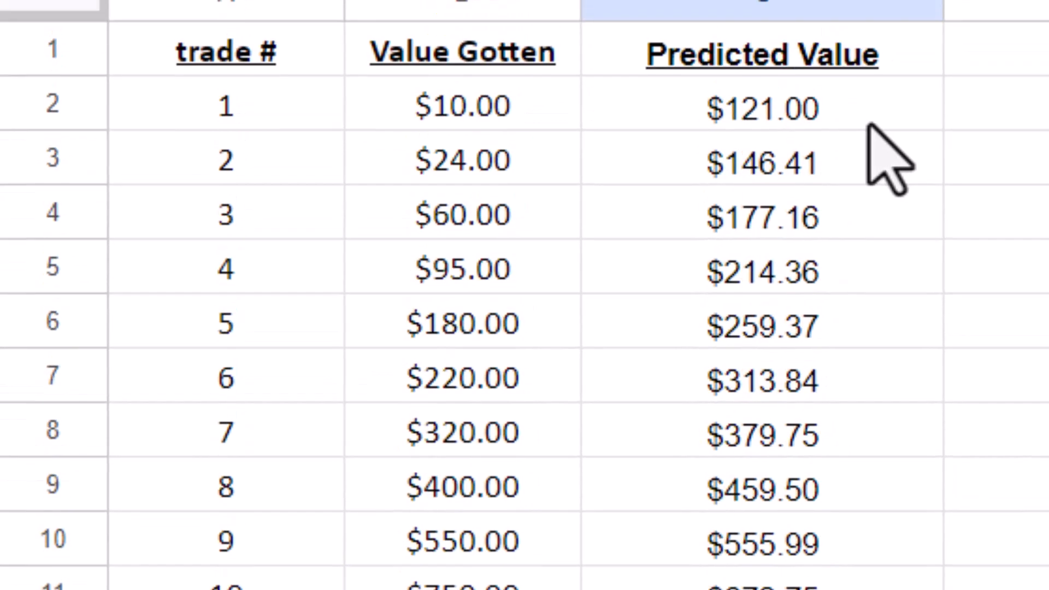
{"action": "left_click", "coordinate": [788, 97]}
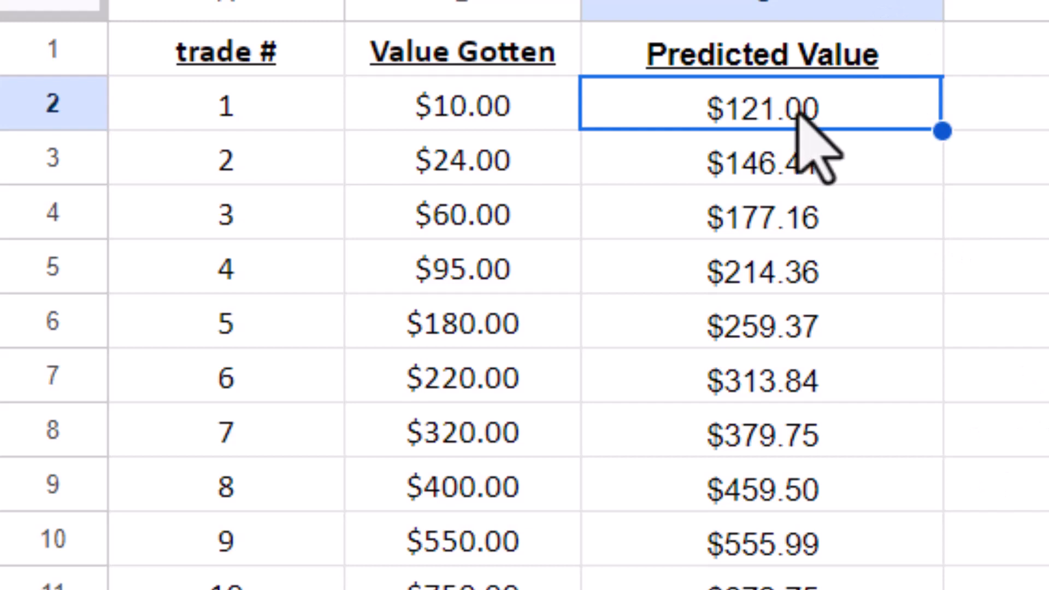
{"action": "left_click", "coordinate": [795, 170]}
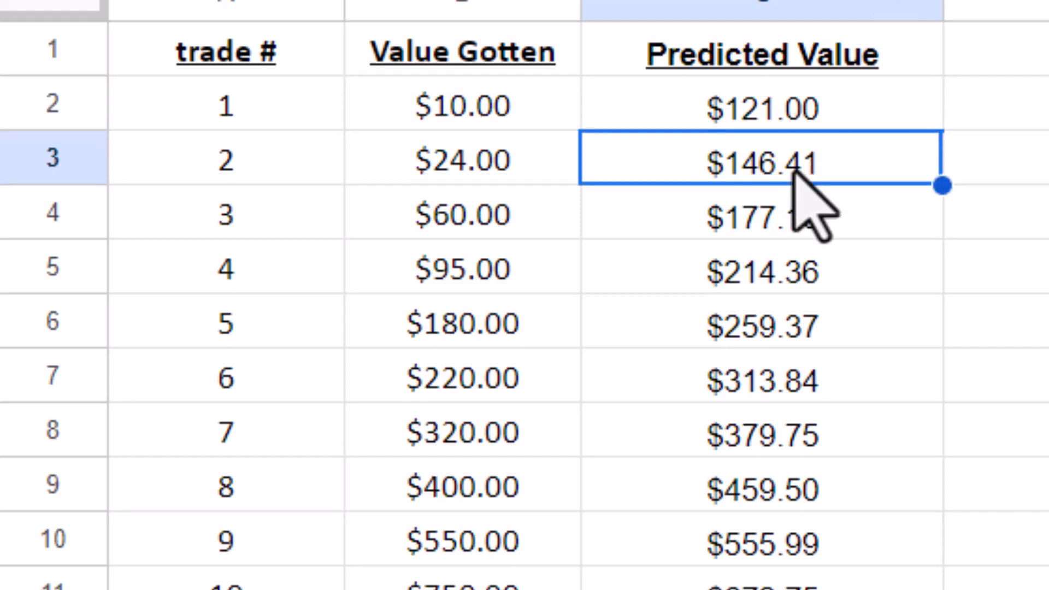
{"action": "left_click", "coordinate": [773, 117]}
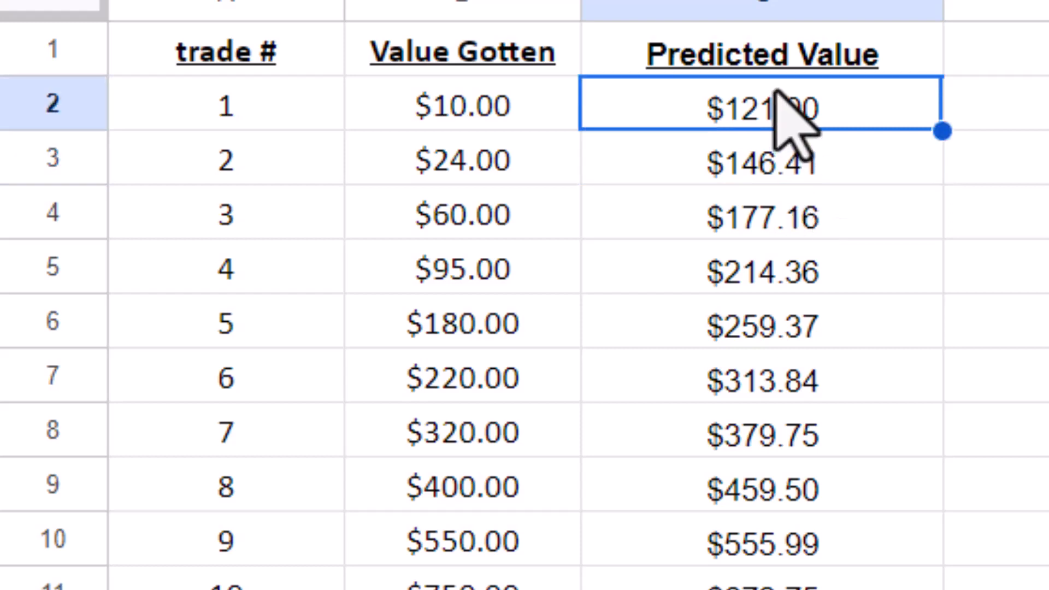
{"action": "left_click", "coordinate": [778, 164]}
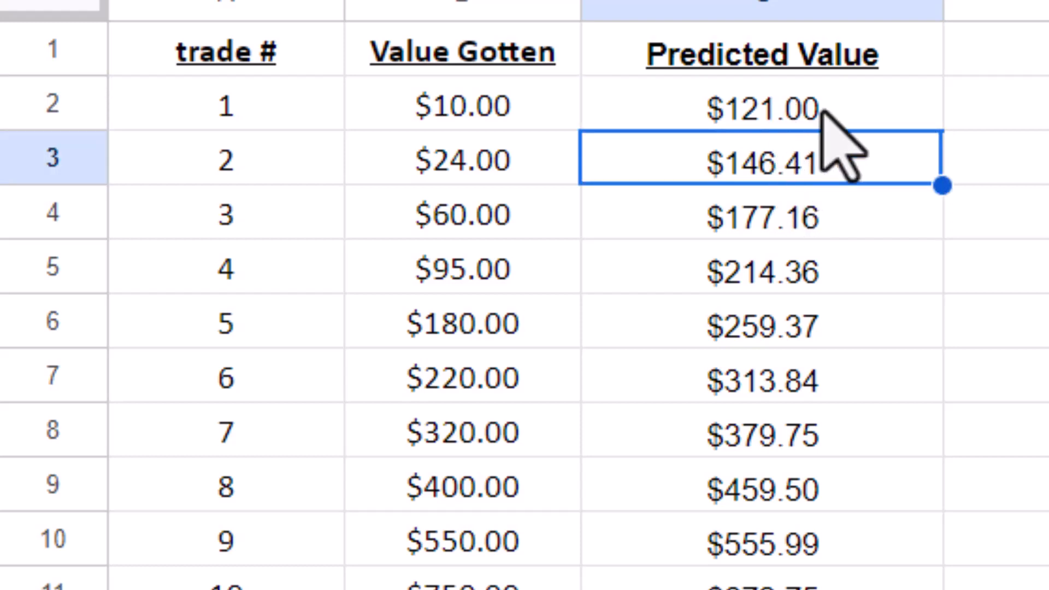
{"action": "left_click", "coordinate": [787, 118]}
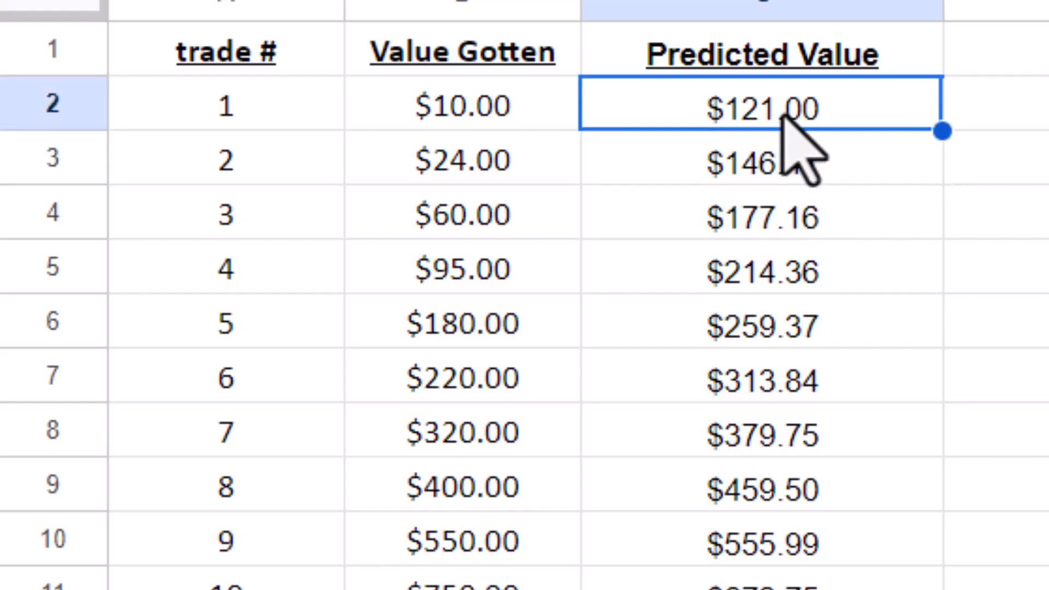
{"action": "left_click", "coordinate": [772, 218]}
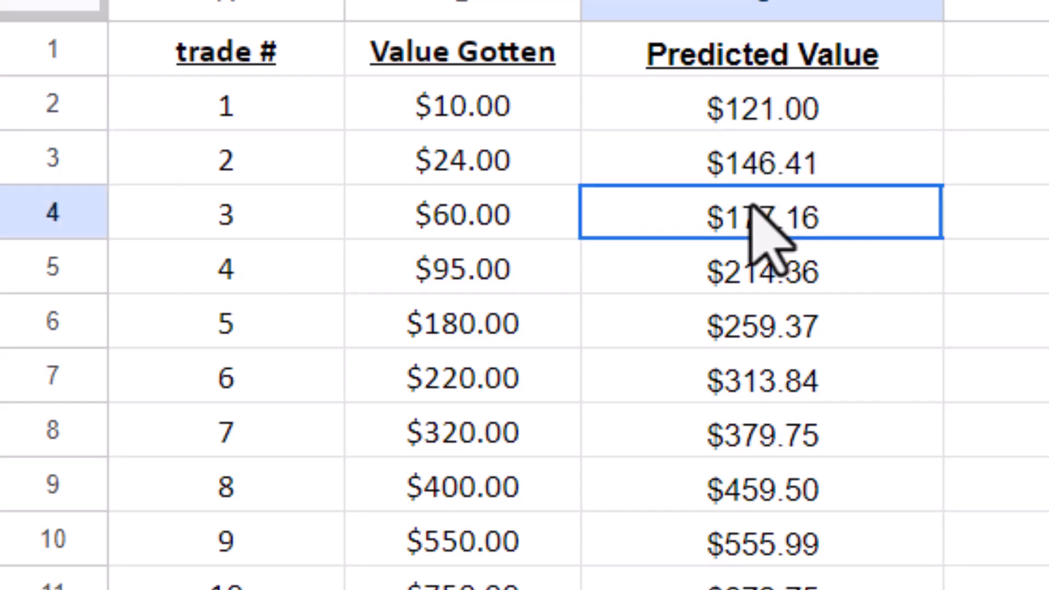
{"action": "left_click", "coordinate": [768, 166]}
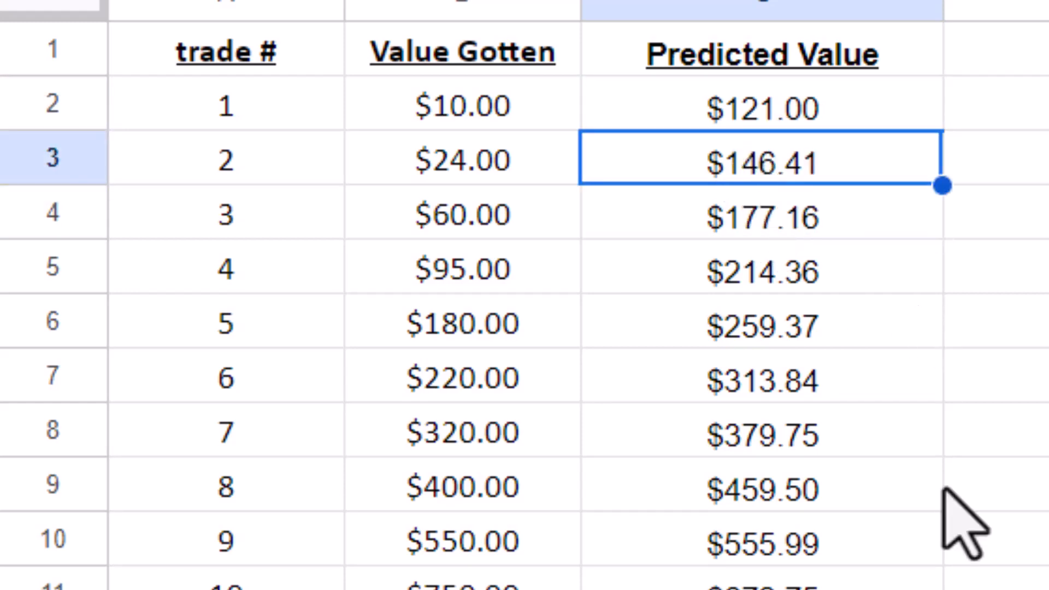
{"action": "left_click", "coordinate": [873, 473]}
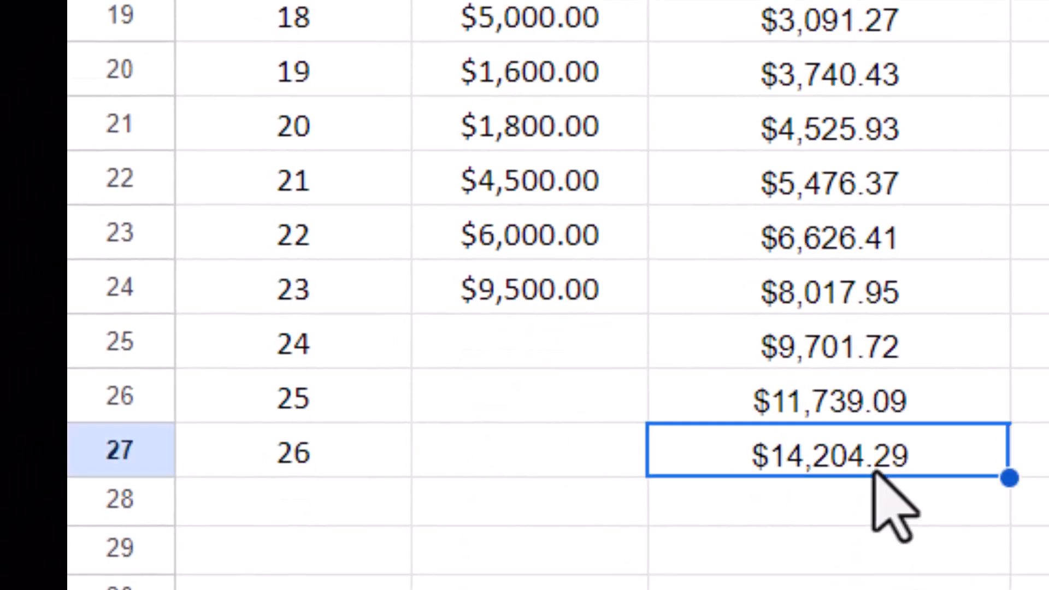
{"action": "left_click", "coordinate": [836, 394]}
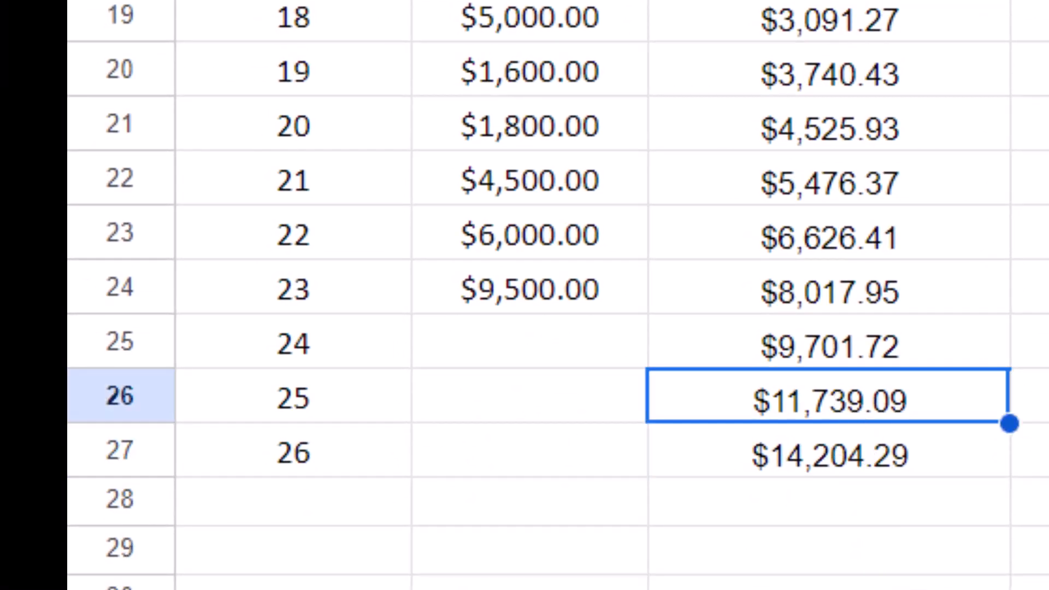